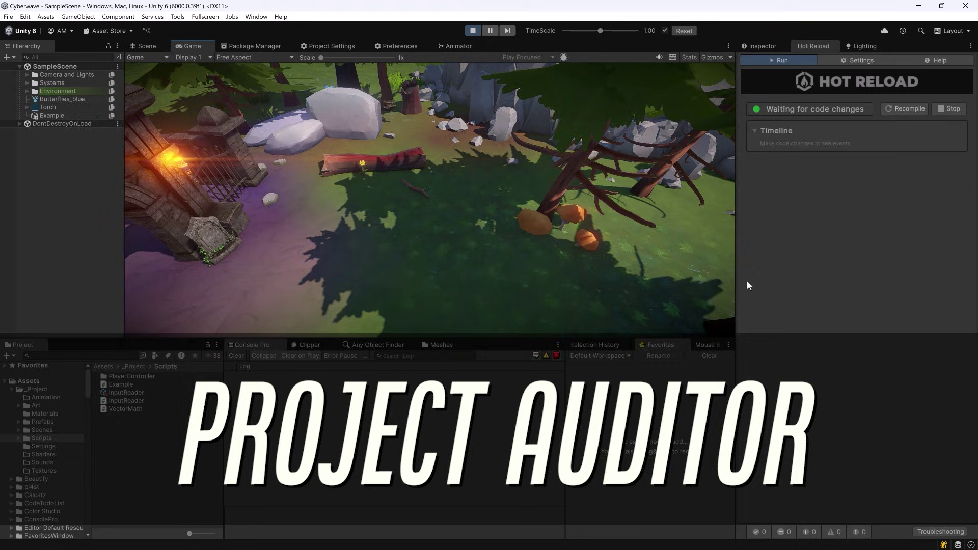
# Step: Exit play mode and close the floating Cyberwave Project Auditor report window
pyautogui.click(478, 32)
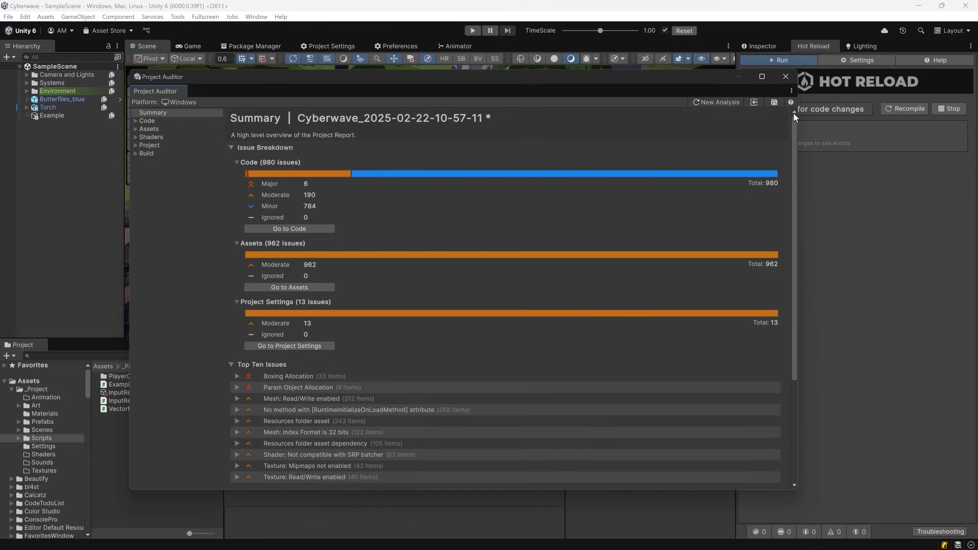
pyautogui.click(785, 77)
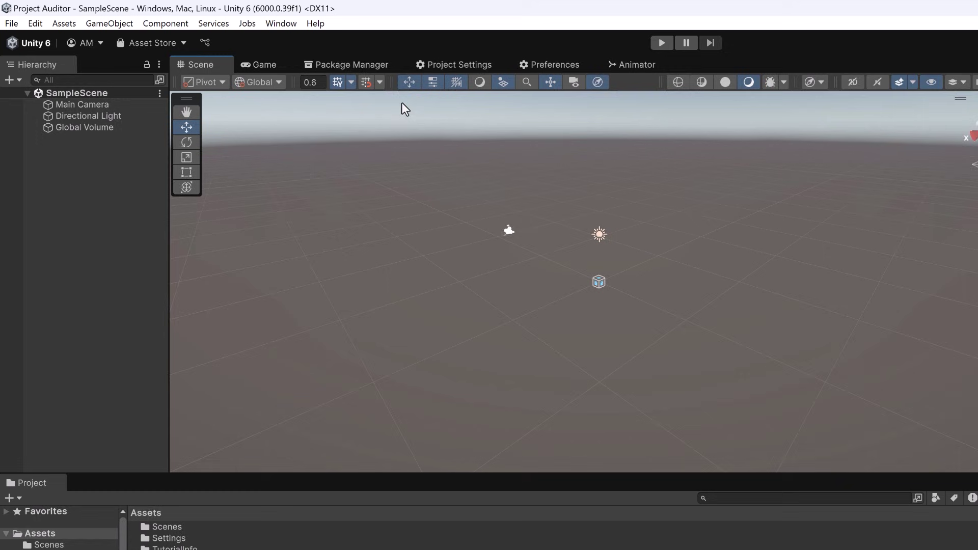
# Step: Install com.unity.project-auditor by name, then show the Project Auditor page in Preferences
pyautogui.click(326, 66)
pyautogui.click(200, 87)
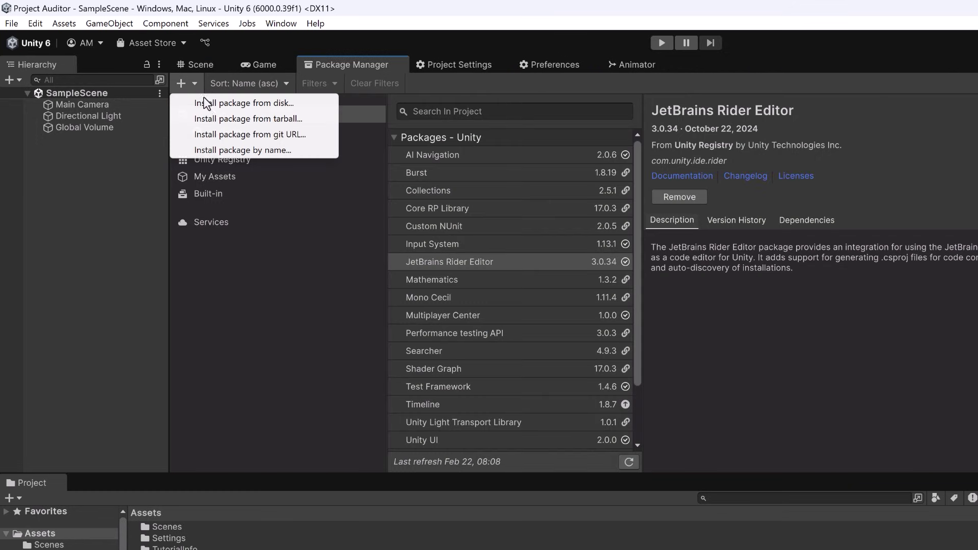
pyautogui.click(223, 151)
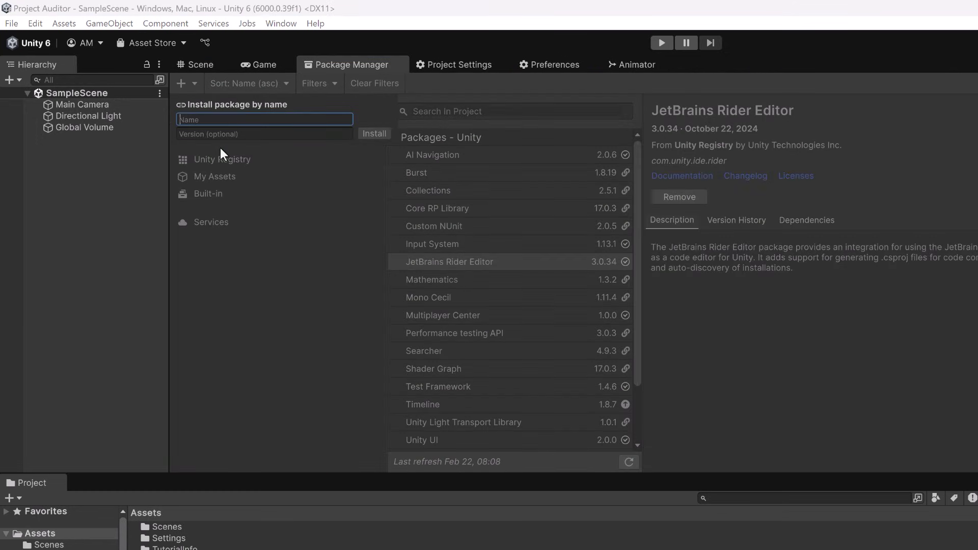
pyautogui.write('com.unity.project-auditor')
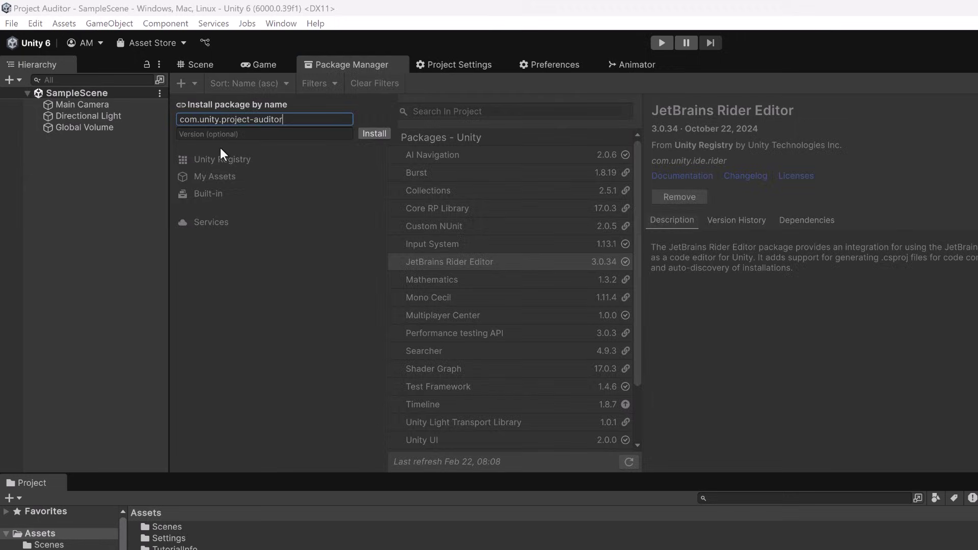
pyautogui.press('Return')
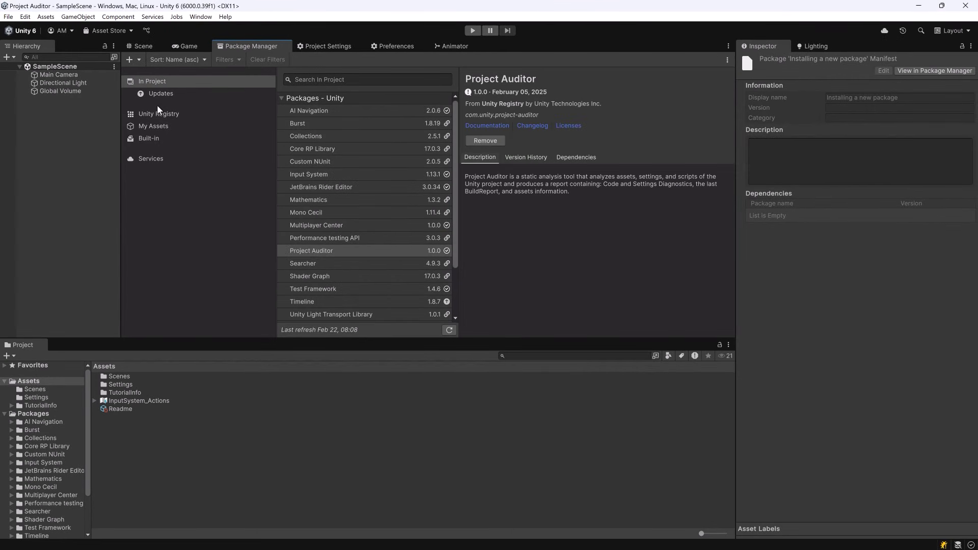
pyautogui.click(375, 44)
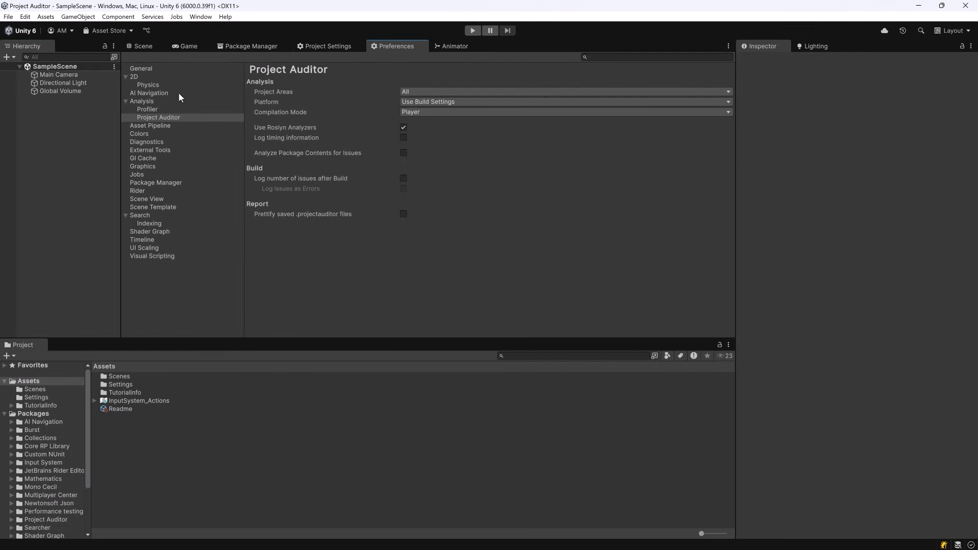
pyautogui.click(198, 117)
# Step: Launch Project Auditor from Window > Analysis and run Start Analysis to get the Summary
pyautogui.click(201, 17)
pyautogui.moveTo(237, 242)
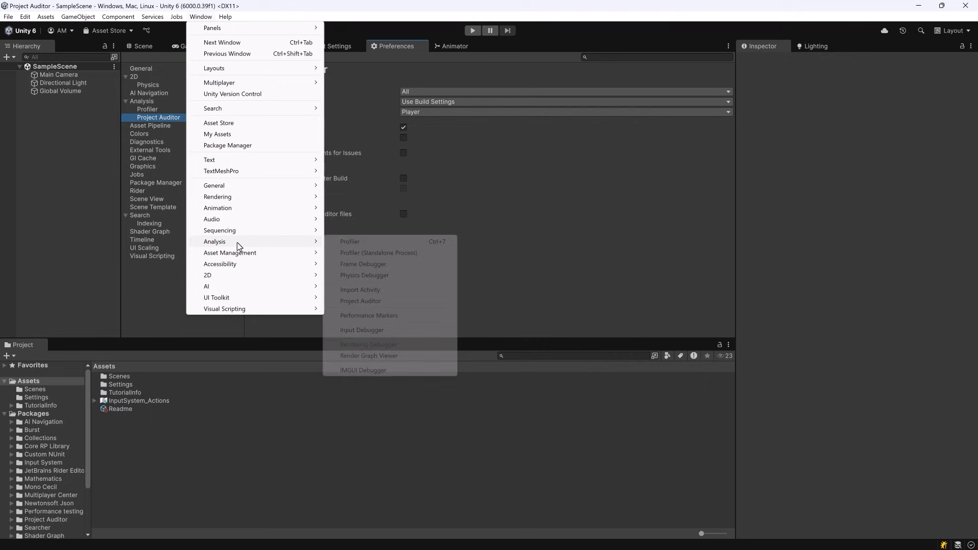
pyautogui.click(395, 302)
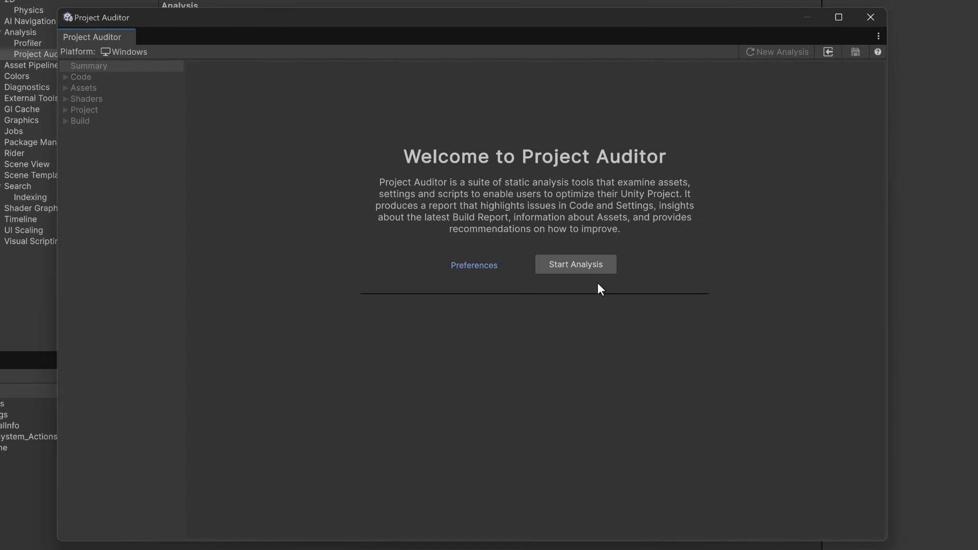
pyautogui.click(592, 265)
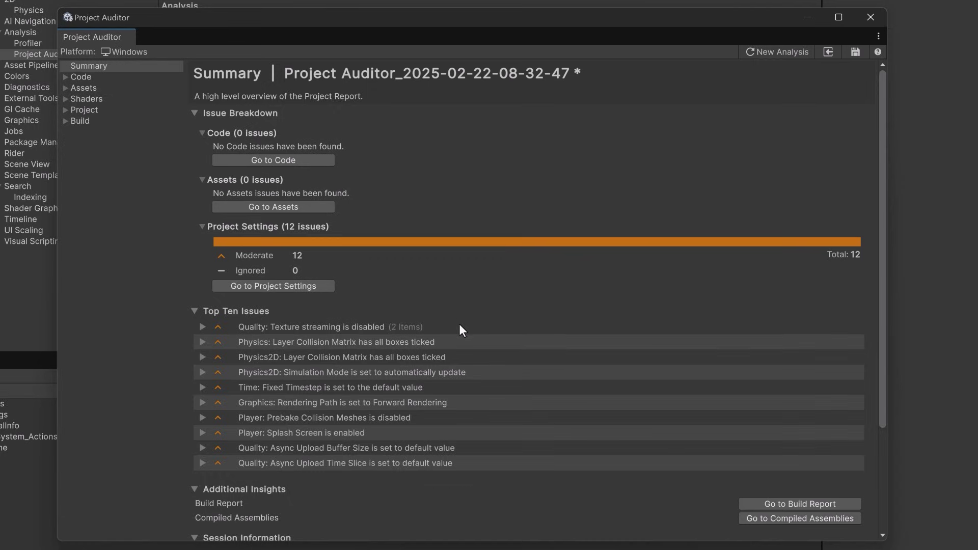
# Step: Expand the Texture streaming and Layer Collision Matrix rows under Top Ten Issues
pyautogui.click(202, 327)
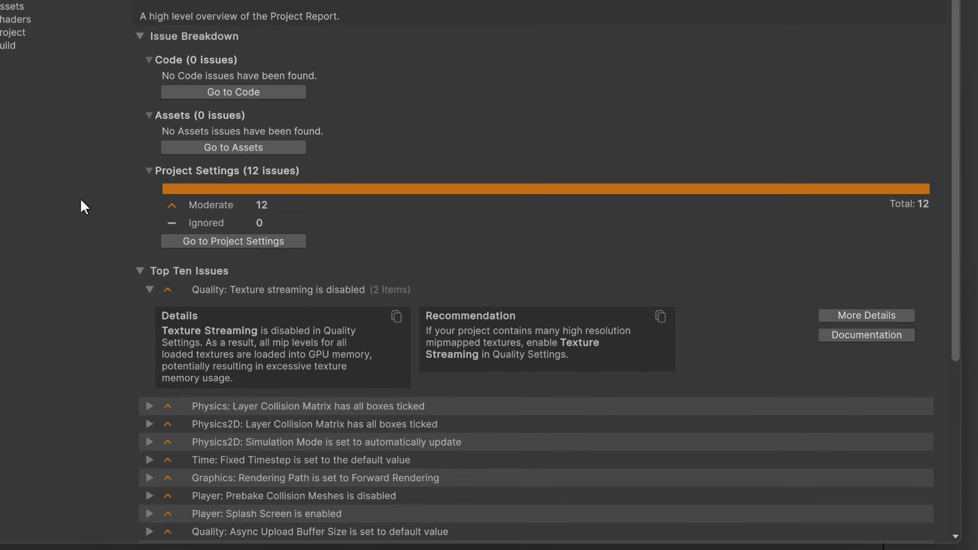
pyautogui.click(149, 407)
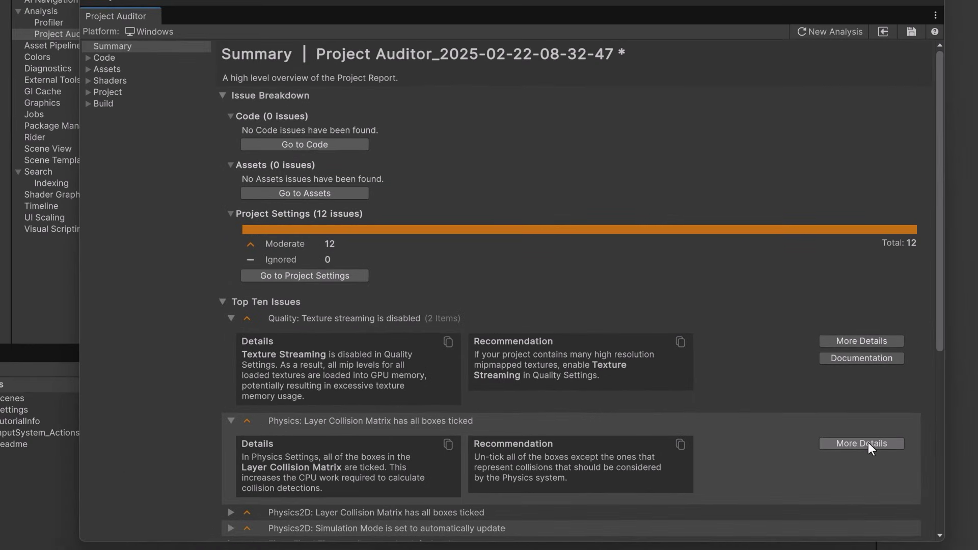
# Step: Untick Ignore Raycast/Ignore Raycast and UI/UI in the Physics Layer Collision Matrix
pyautogui.click(867, 442)
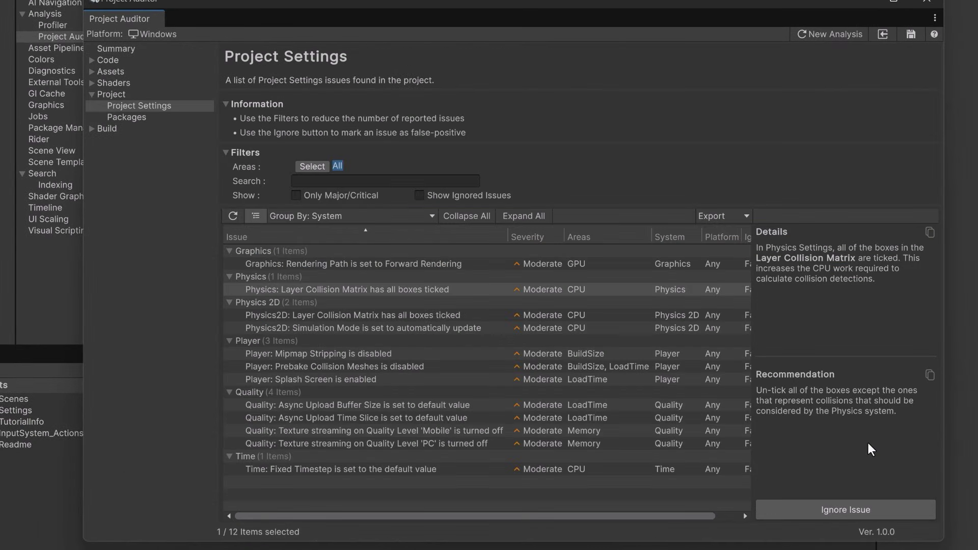
pyautogui.click(176, 104)
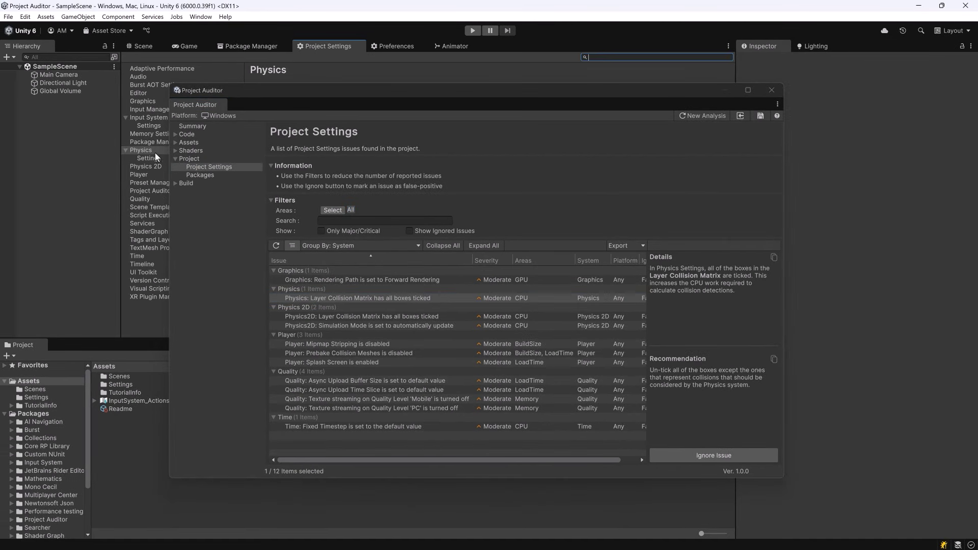
pyautogui.moveTo(230, 92); pyautogui.dragTo(425, 123)
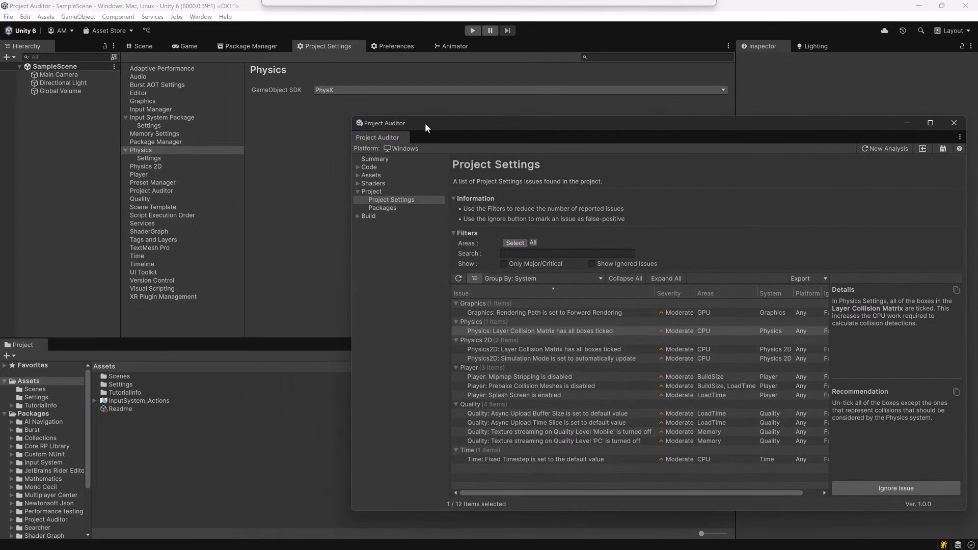
pyautogui.click(149, 159)
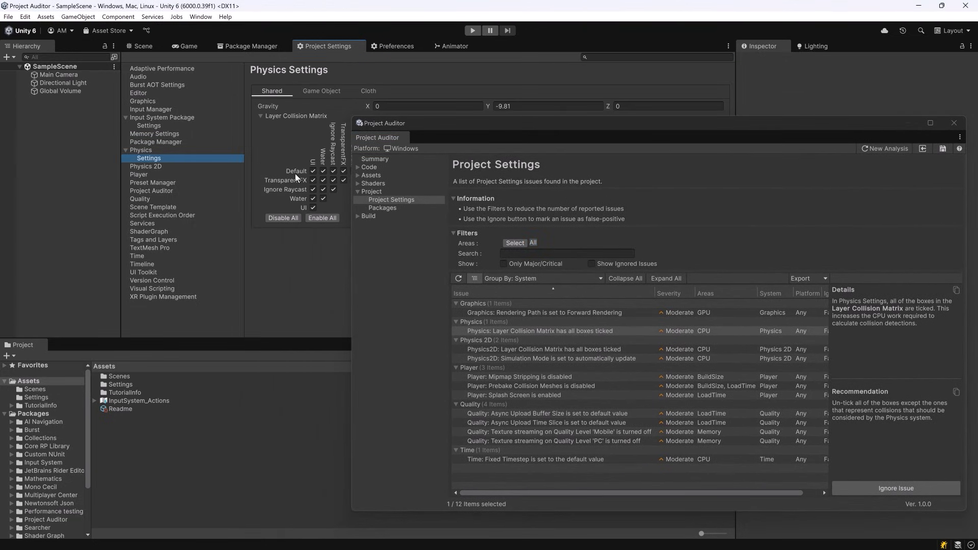
pyautogui.click(334, 189)
pyautogui.click(314, 207)
# Step: Jump to the Graphics settings for the Rendering Path issue, then return to the Summary
pyautogui.moveTo(564, 124); pyautogui.dragTo(466, 113)
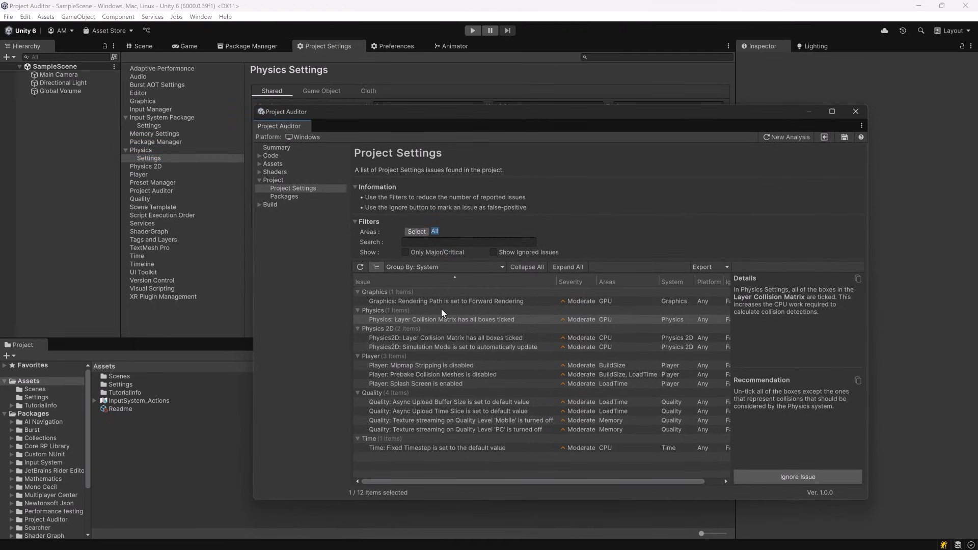
pyautogui.click(464, 301)
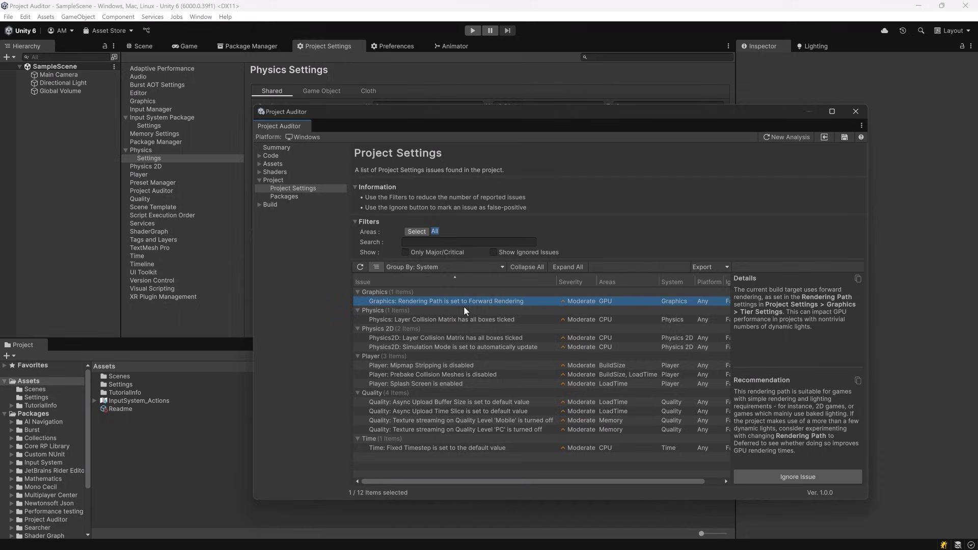
pyautogui.doubleClick(450, 304)
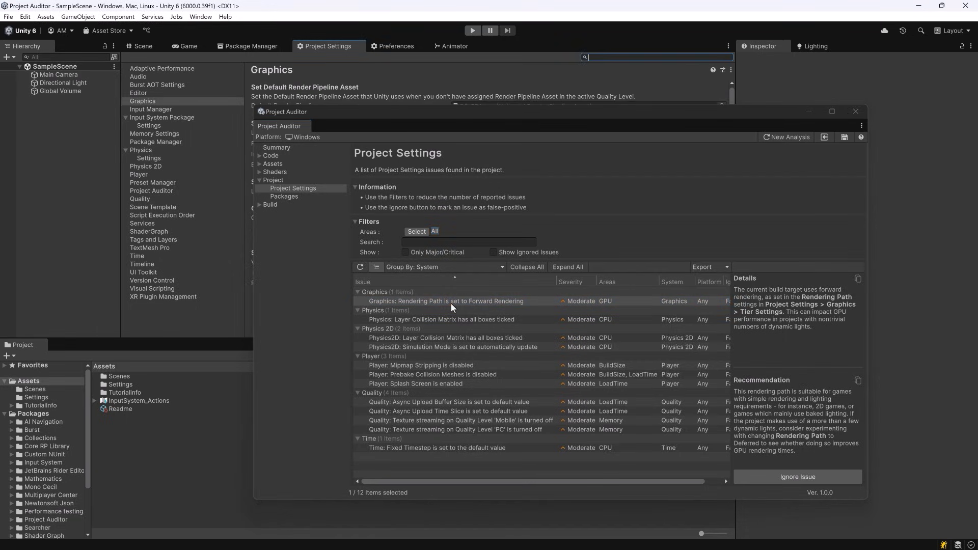
pyautogui.moveTo(370, 123); pyautogui.dragTo(432, 128)
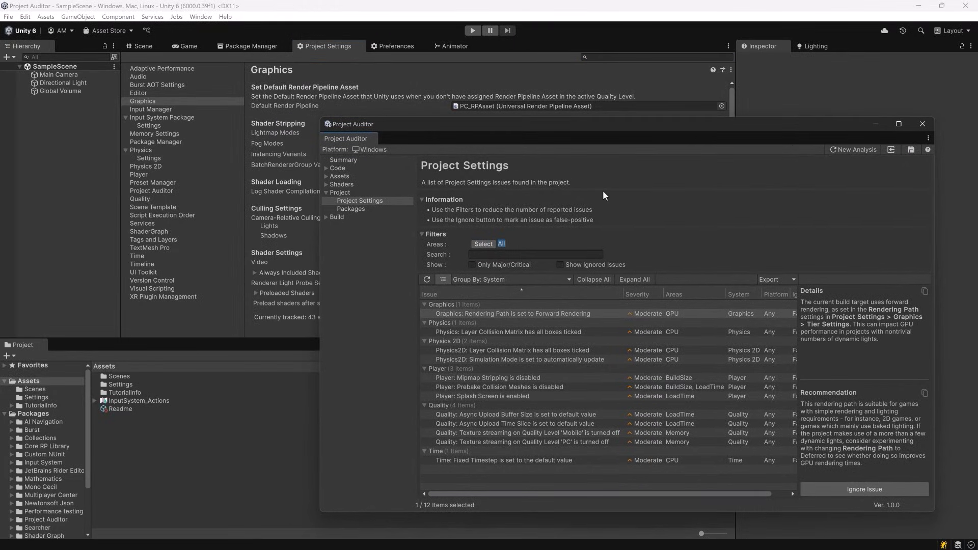
pyautogui.moveTo(588, 127); pyautogui.dragTo(514, 91)
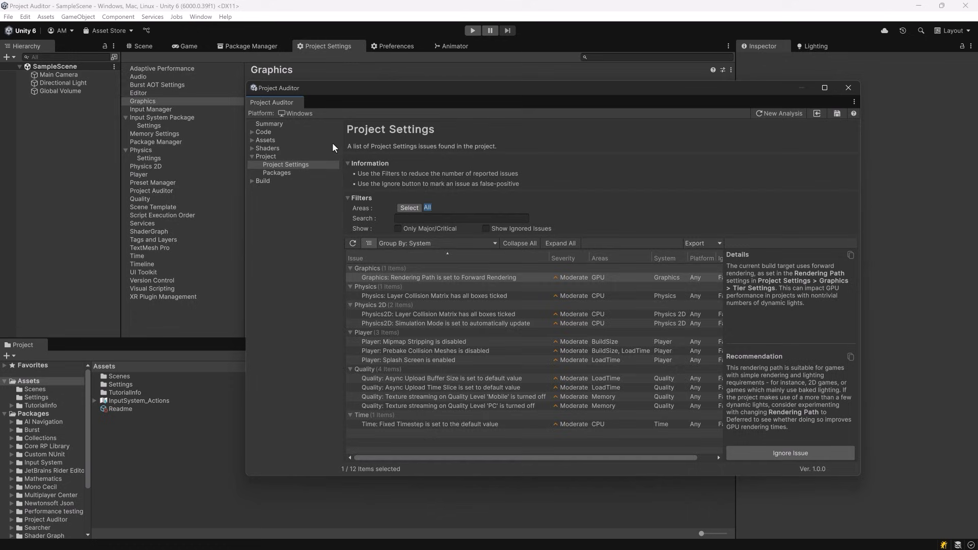
pyautogui.click(252, 157)
pyautogui.click(268, 123)
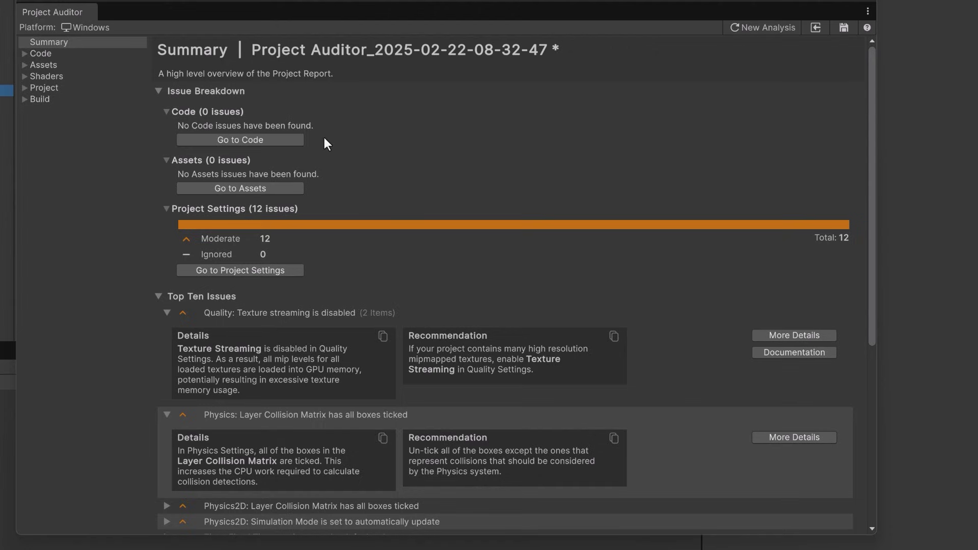
# Step: Check the empty Code issues list, then switch to Code > Domain Reload
pyautogui.click(283, 139)
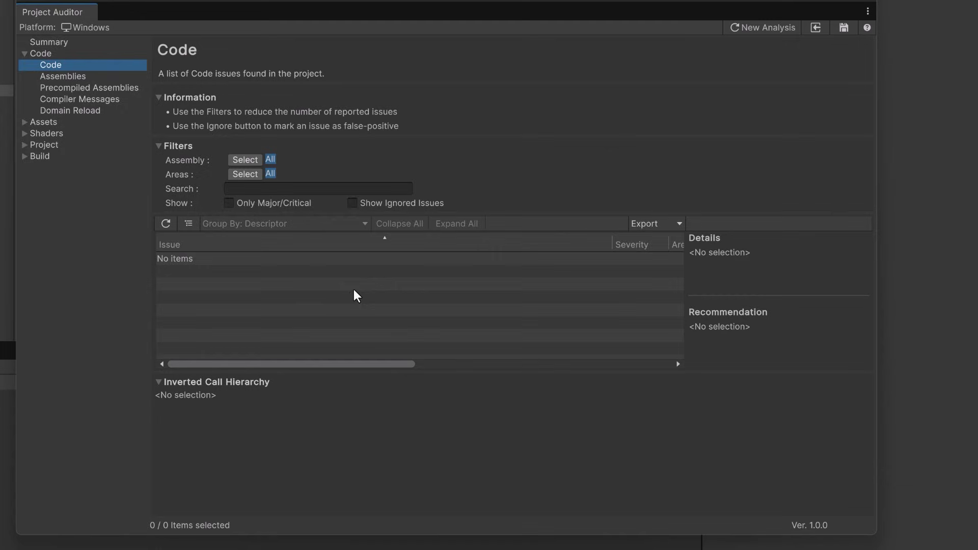
pyautogui.click(101, 110)
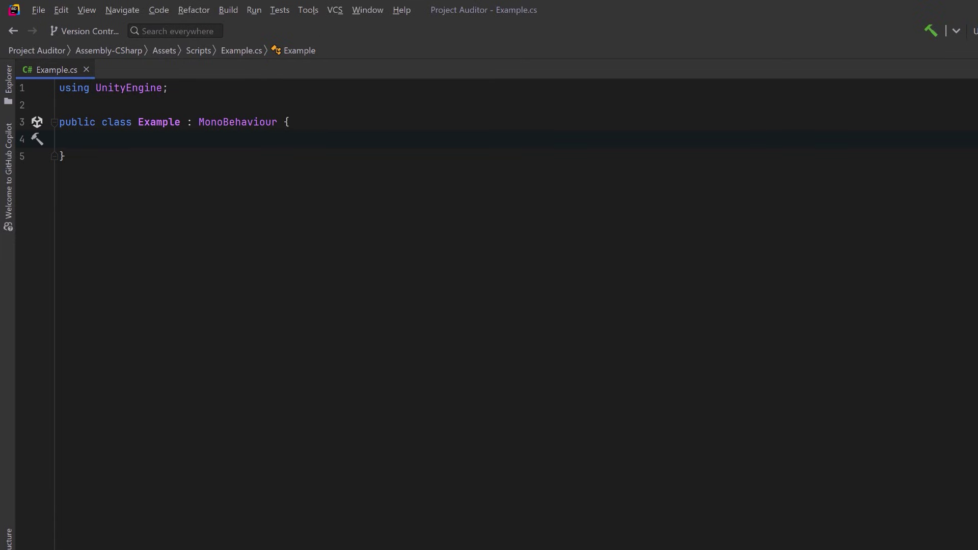
# Step: Add 'public static int staticCounter = 0;' and a Start() that increments and logs staticCounter
pyautogui.write('public static int staticCounter = 0;')
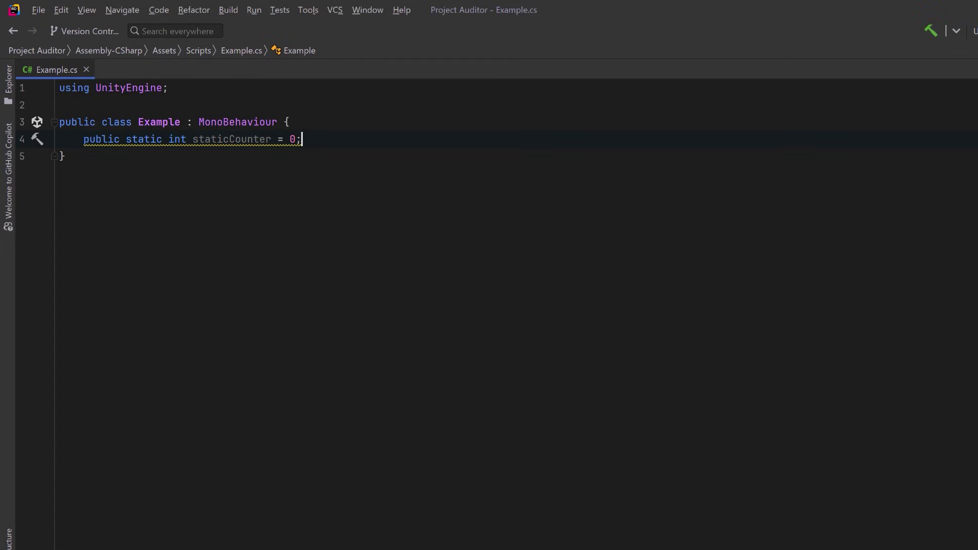
pyautogui.press('Return')
pyautogui.press('Return')
pyautogui.write('void Start() {')
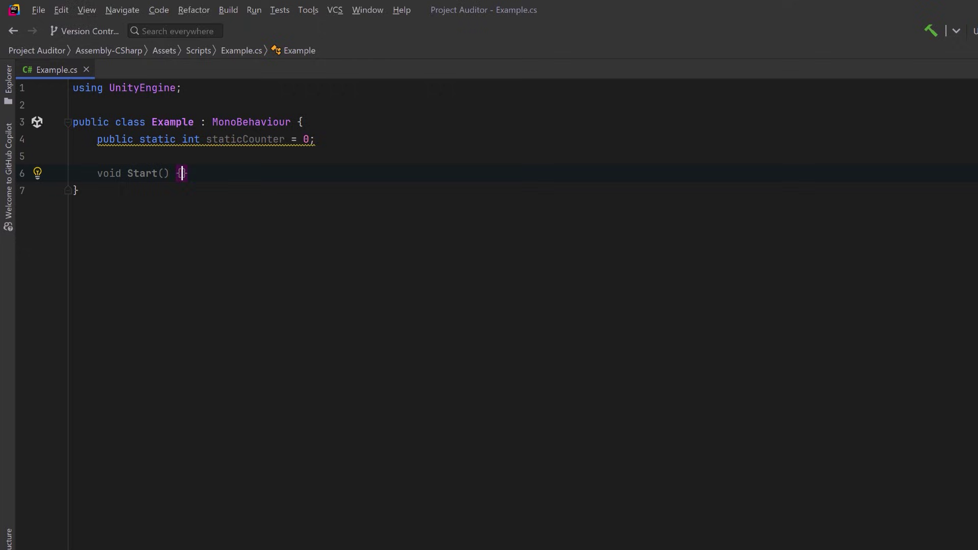
pyautogui.press('Return')
pyautogui.write('staticCounter++;')
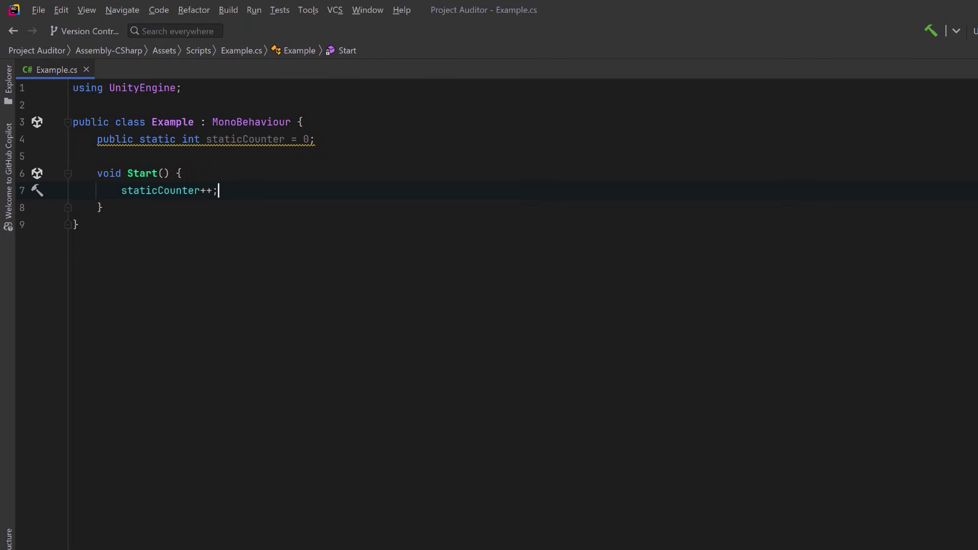
pyautogui.press('Return')
pyautogui.write('Debug.Log("Static Counter: " + staticCounter);')
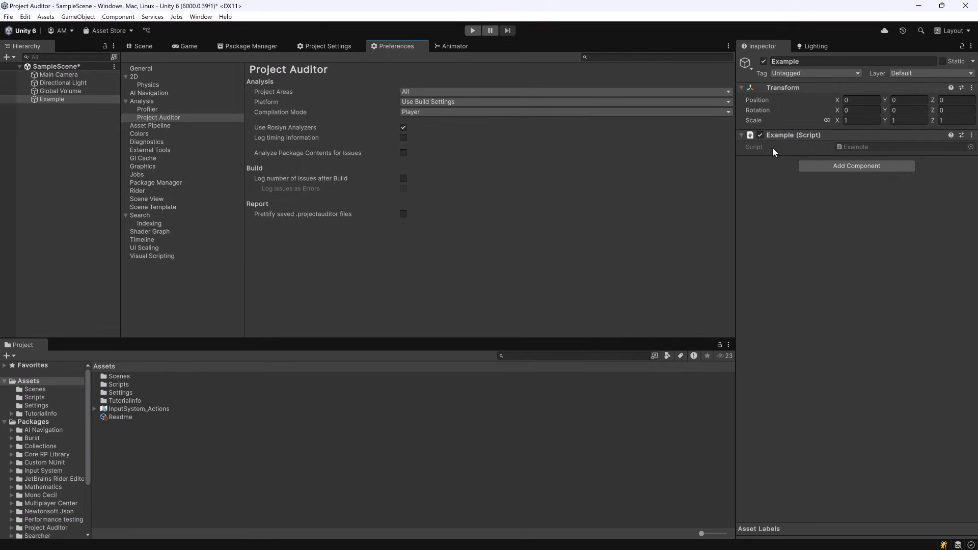
# Step: Reopen Project Auditor and rerun the analysis: 2 Code, 0 Assets, 11 Project Settings issues
pyautogui.click(201, 16)
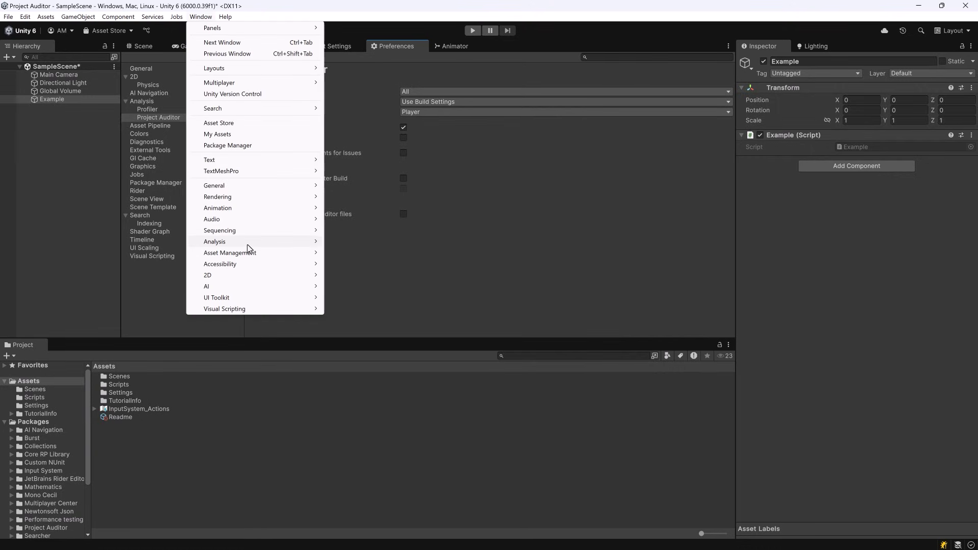
pyautogui.moveTo(249, 243)
pyautogui.click(402, 302)
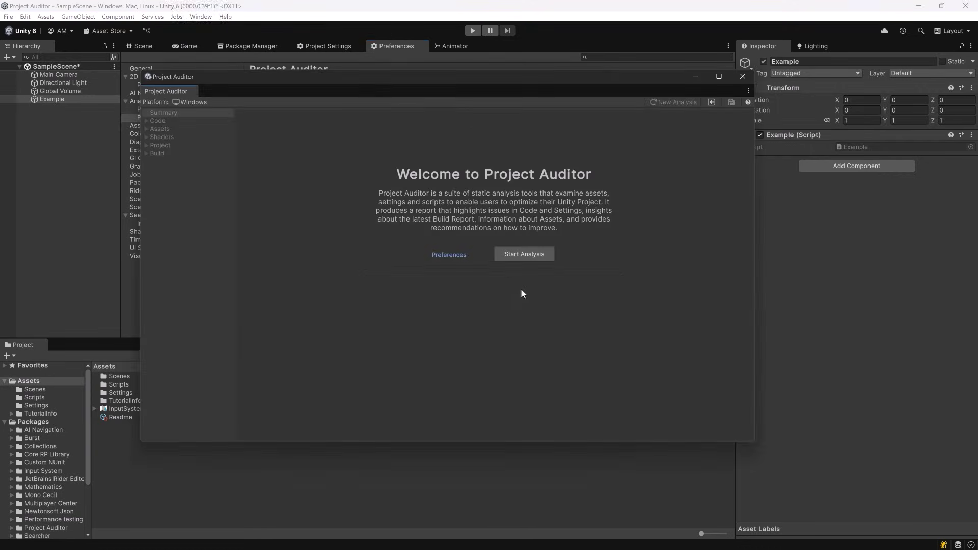
pyautogui.click(536, 257)
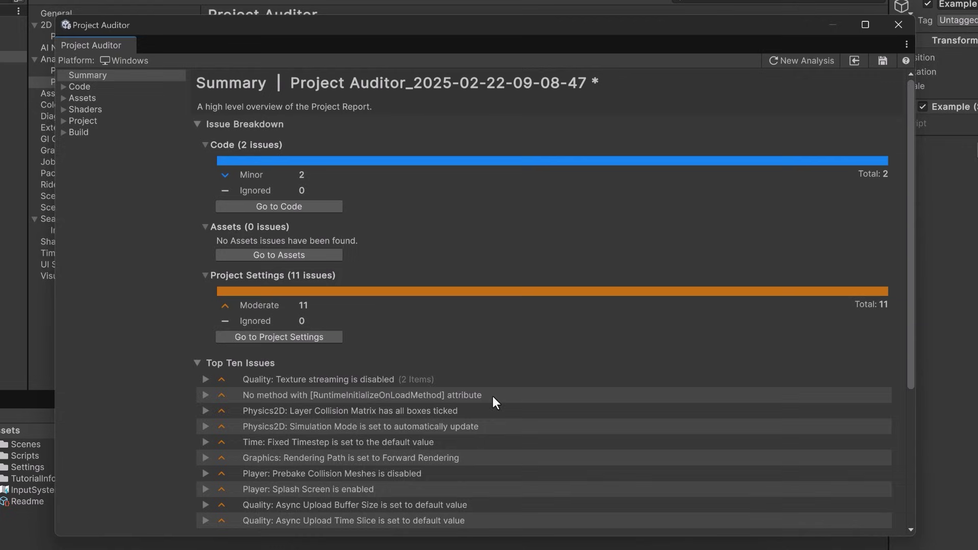
# Step: Go to Code, select the 'System.String.Concat' row, then open Code > Domain Reload
pyautogui.click(313, 207)
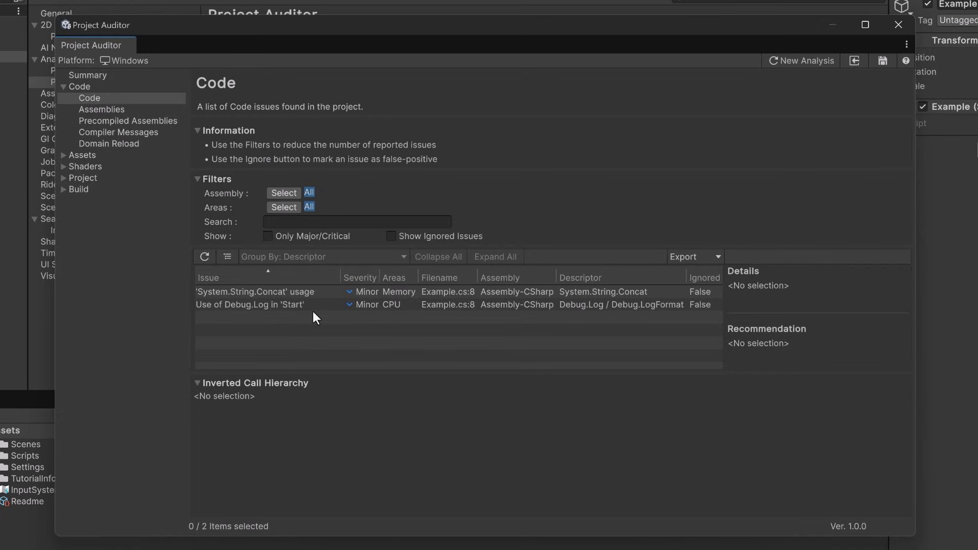
pyautogui.click(283, 296)
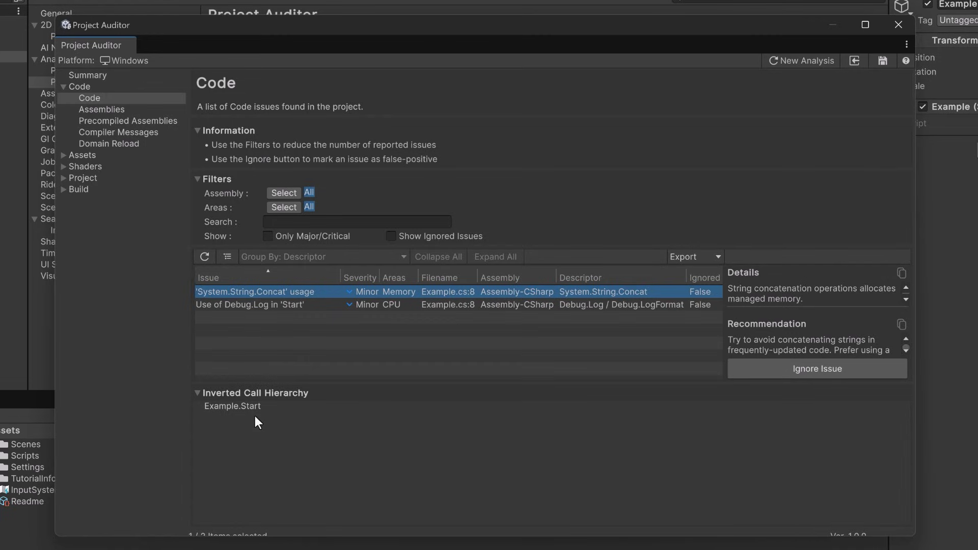
pyautogui.click(130, 145)
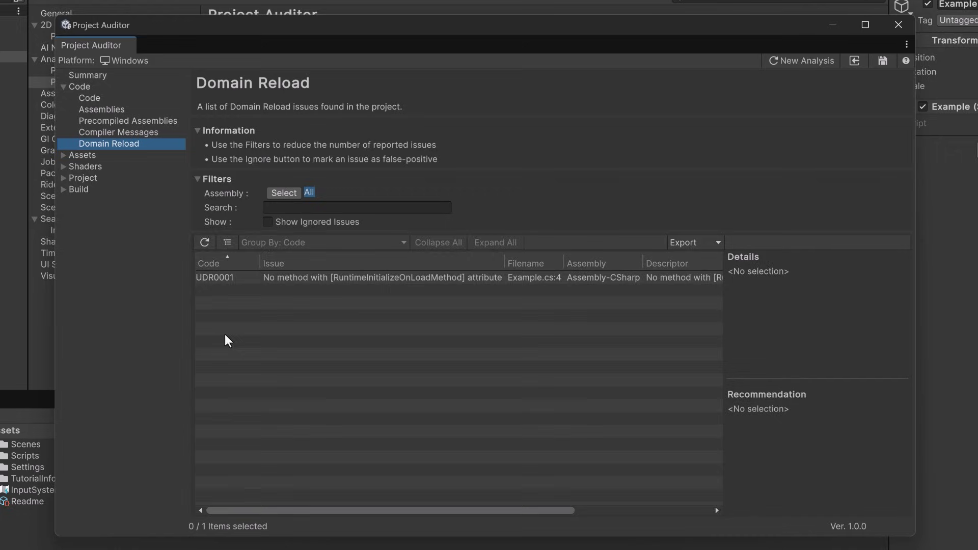
# Step: Select the UDR0001 Example.cs issue to read its [RuntimeInitializeOnLoadMethod] details
pyautogui.click(330, 279)
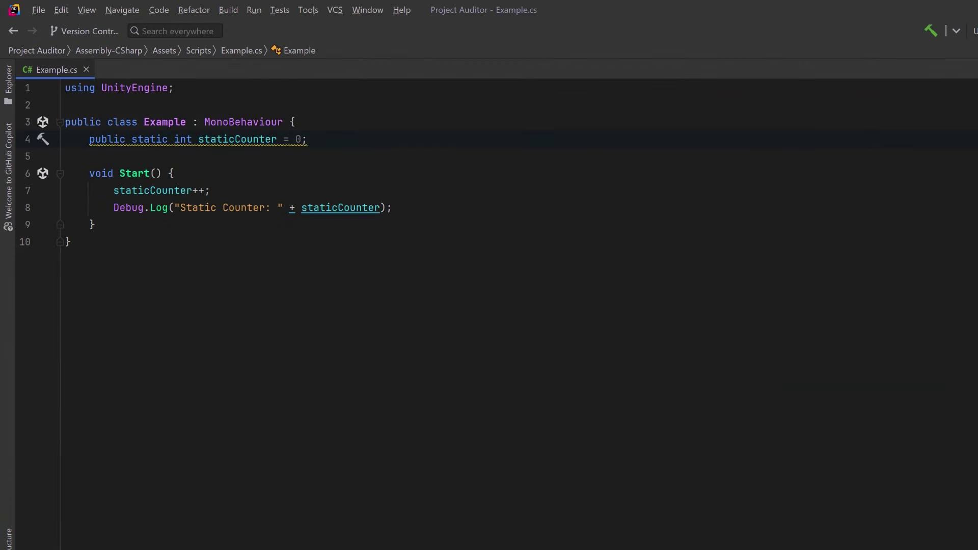
# Step: Add a static InitializeOnLoad() method in Example.cs that resets staticCounter to 0
pyautogui.press('Return')
pyautogui.press('Return')
pyautogui.write('static void InitializeOnLoad() {')
pyautogui.press('Return')
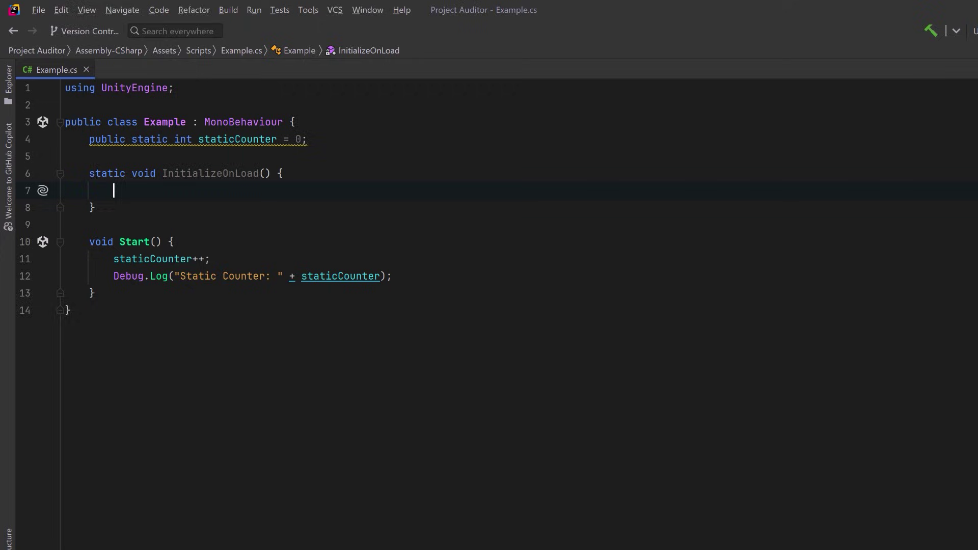
pyautogui.press('Tab')
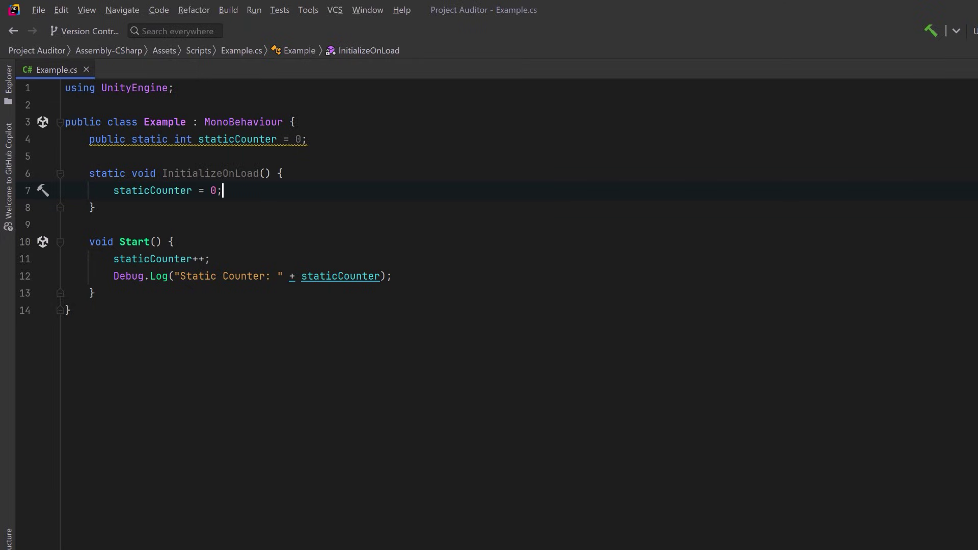
# Step: Give the method the [RuntimeInitializeOnLoadMethod] attribute and comment out the Debug.Log line in Start
pyautogui.click(65, 156)
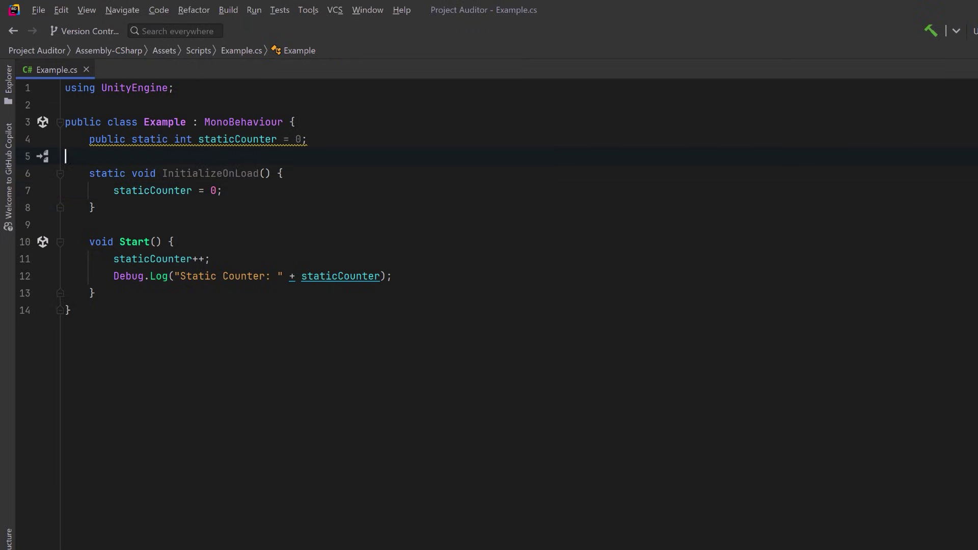
pyautogui.press('Return')
pyautogui.press('Tab')
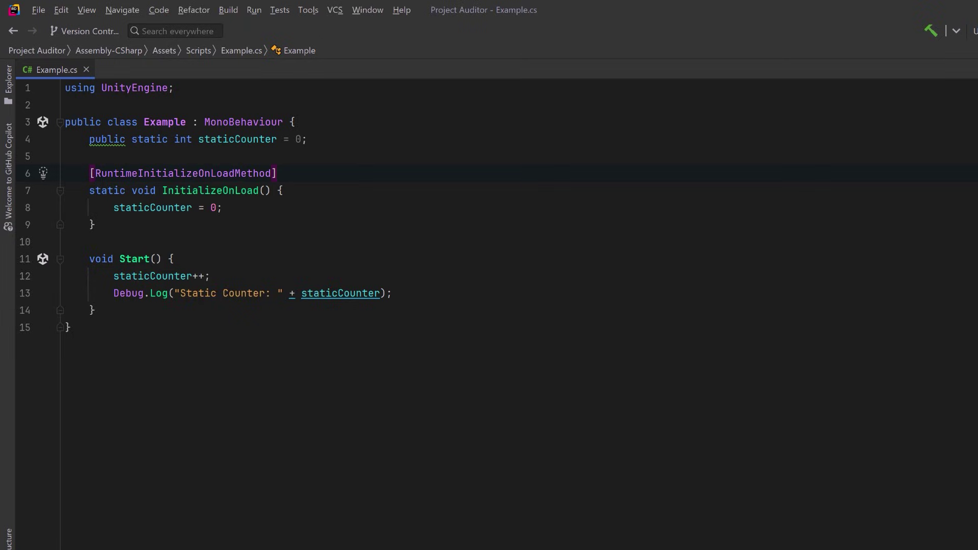
pyautogui.click(393, 293)
pyautogui.hotkey('ctrl', '/')
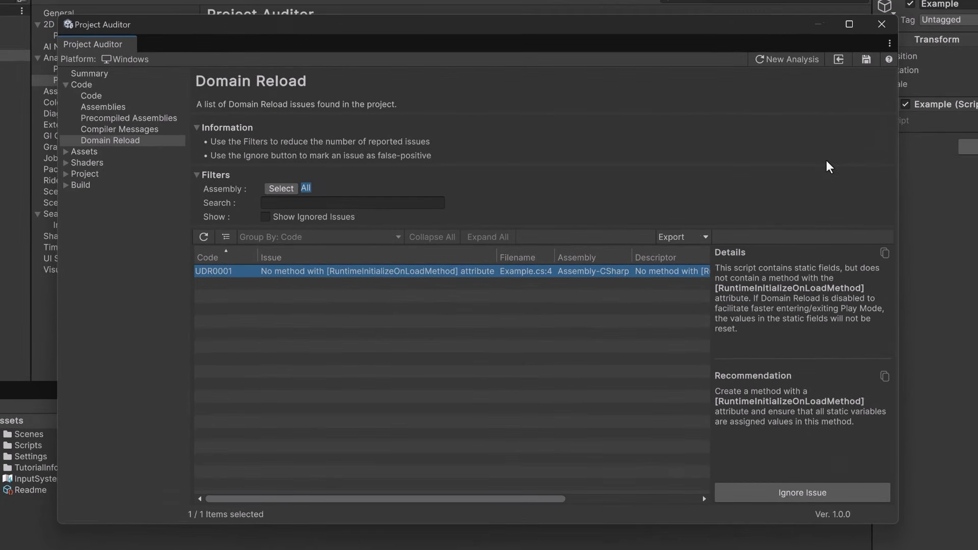
# Step: Discard the old report and run a fresh Project Auditor analysis, now showing 0 code issues
pyautogui.click(795, 55)
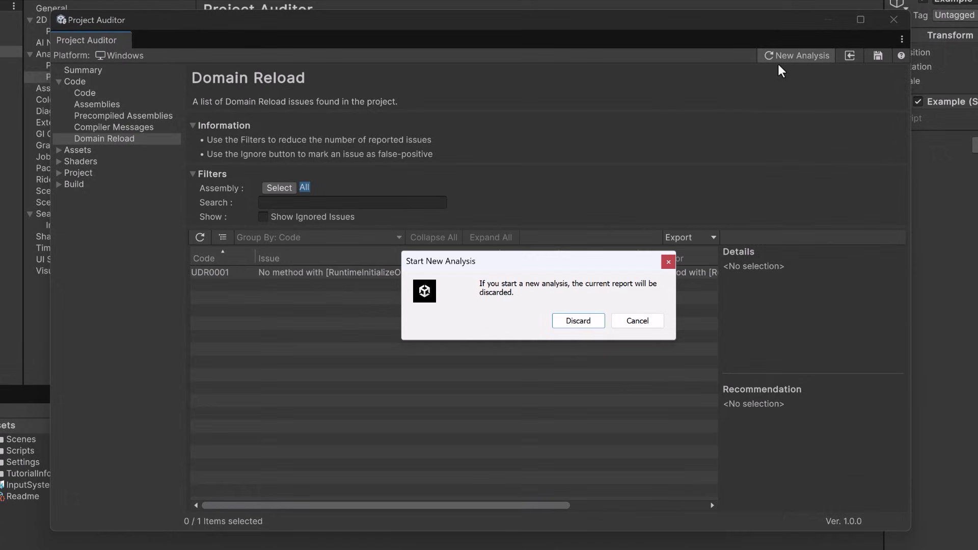
pyautogui.click(578, 321)
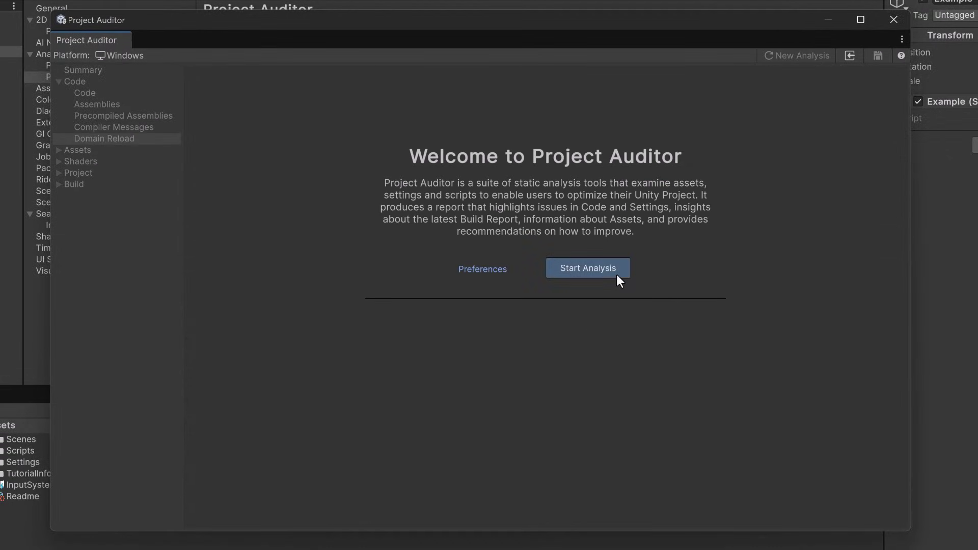
pyautogui.click(587, 268)
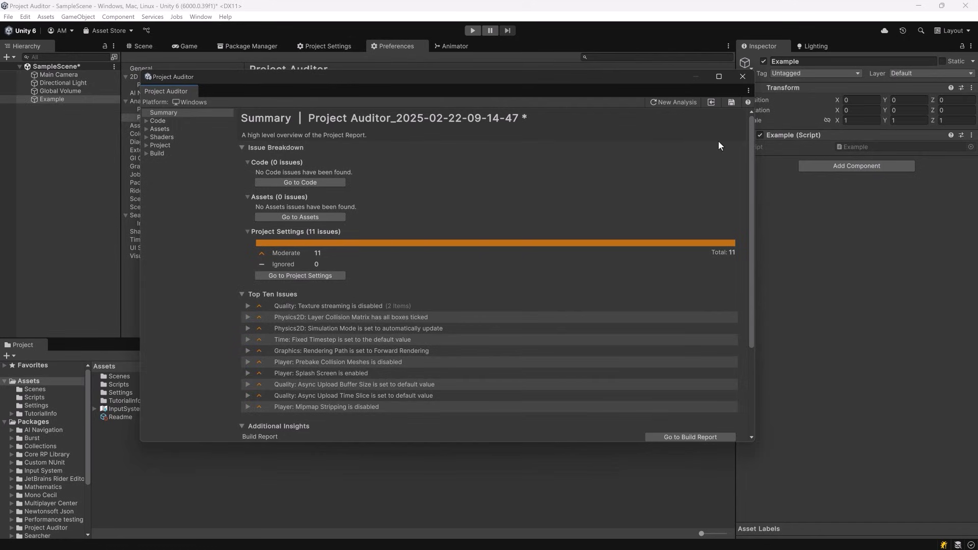
# Step: Close Project Auditor and set the Editor's Enter Play Mode option to Do not reload Domain or Scene
pyautogui.click(738, 79)
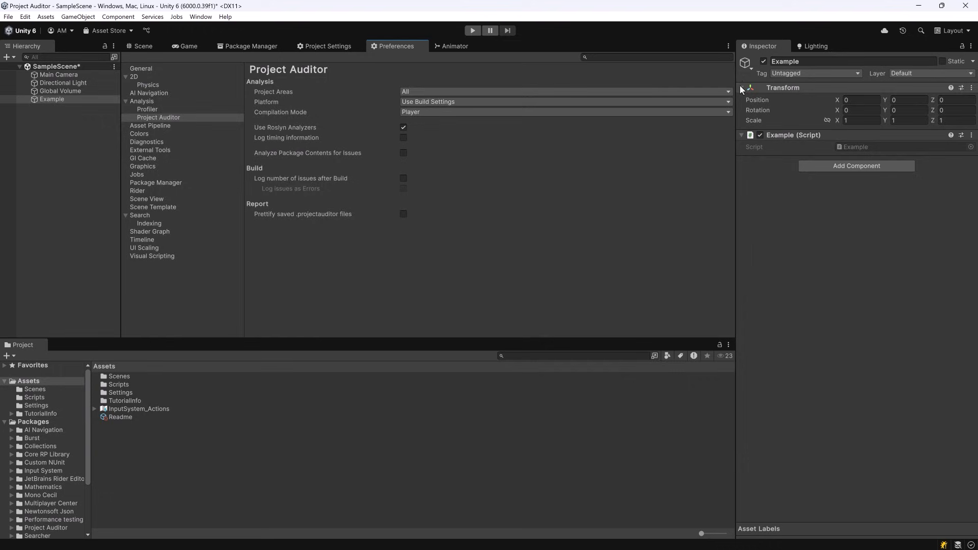
pyautogui.click(330, 47)
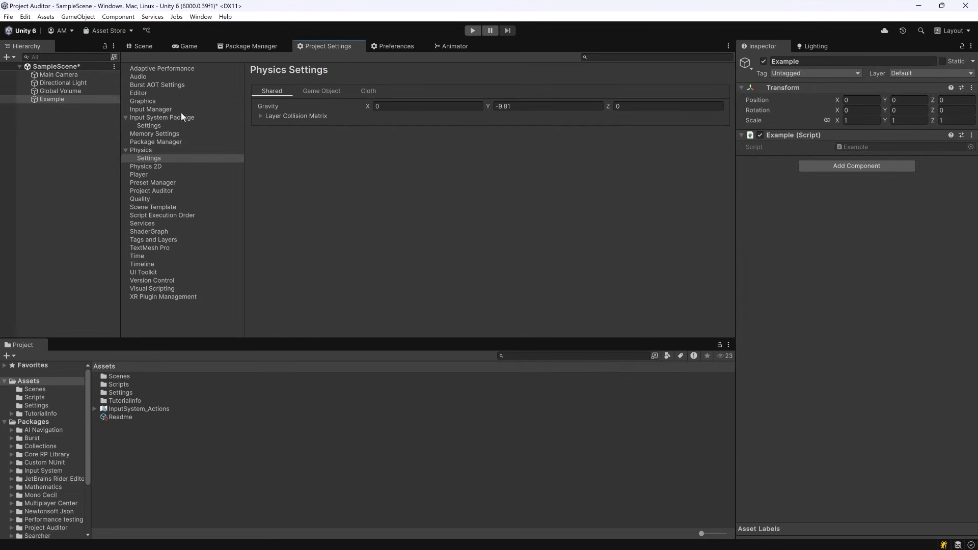
pyautogui.click(140, 93)
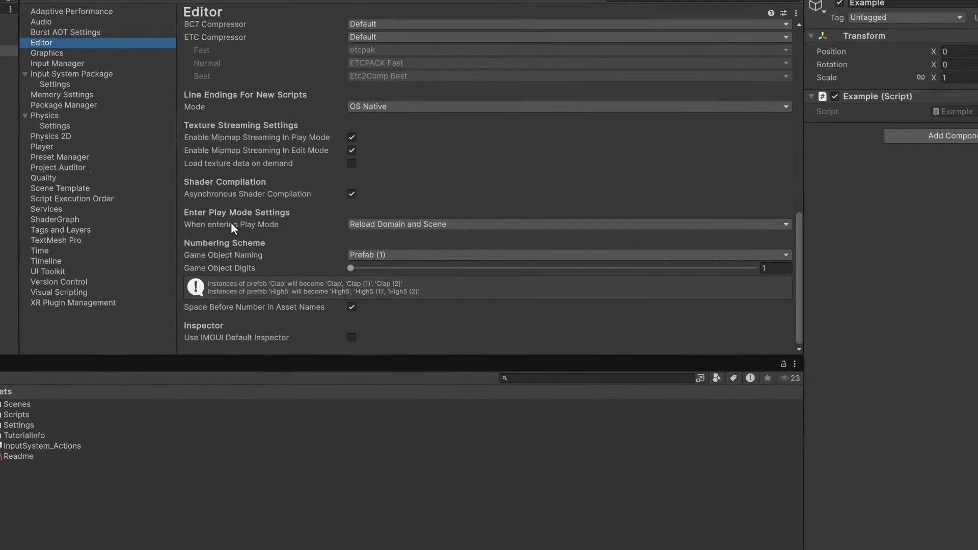
pyautogui.click(439, 215)
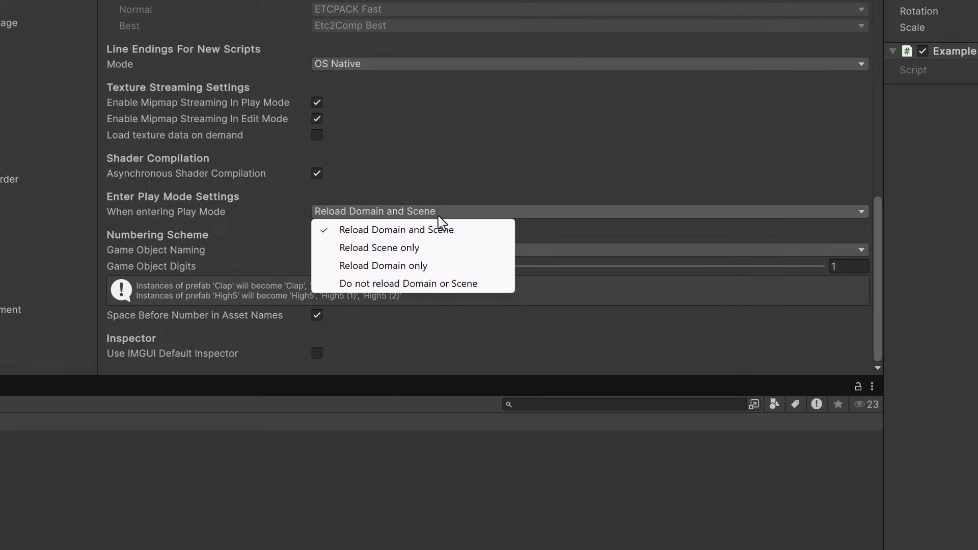
pyautogui.click(420, 286)
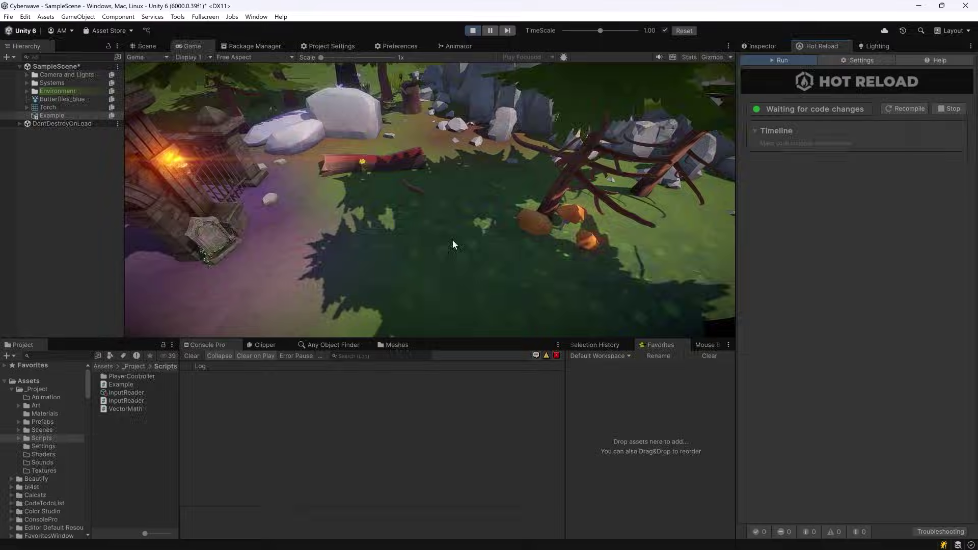
# Step: Stop the Cyberwave game and open Project Auditor from Window > Analysis
pyautogui.click(473, 30)
pyautogui.click(256, 16)
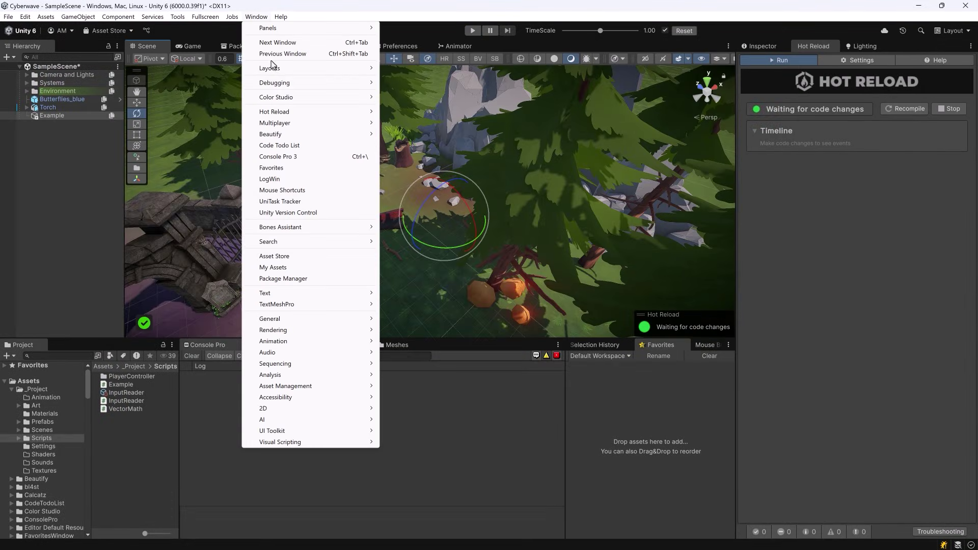
pyautogui.moveTo(320, 375)
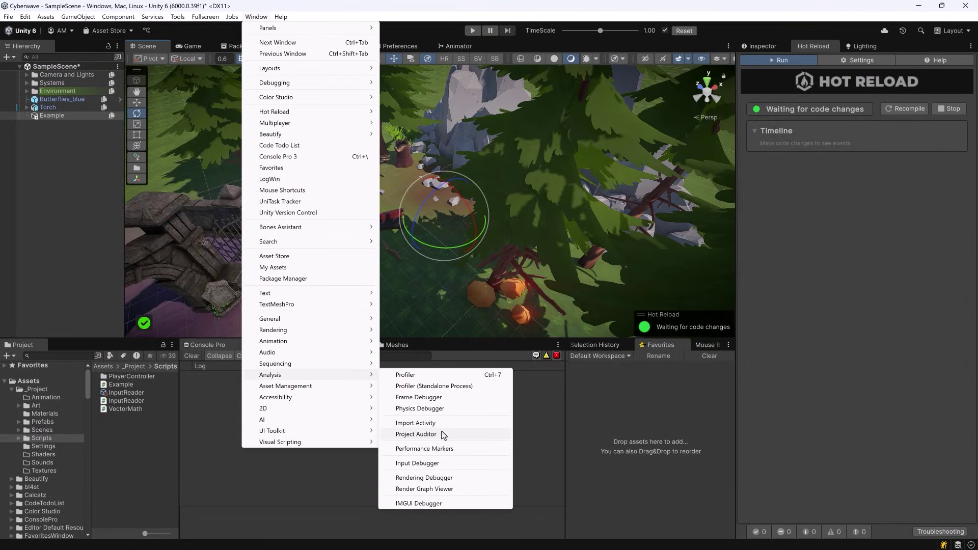
pyautogui.click(441, 434)
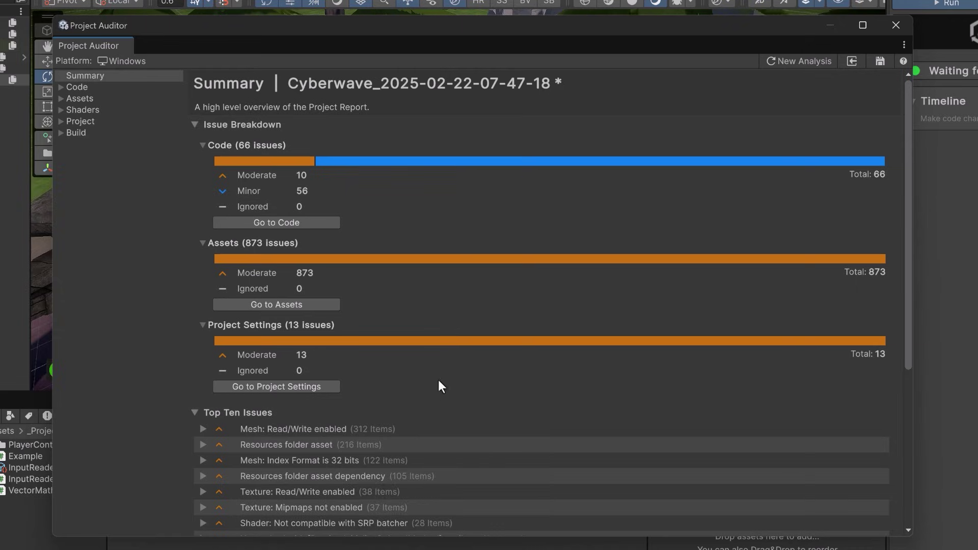
# Step: Expand the Mesh: Read/Write enabled and Resources folder asset issues, then list the Code issues
pyautogui.scroll(-5, 430, 352)
pyautogui.click(203, 258)
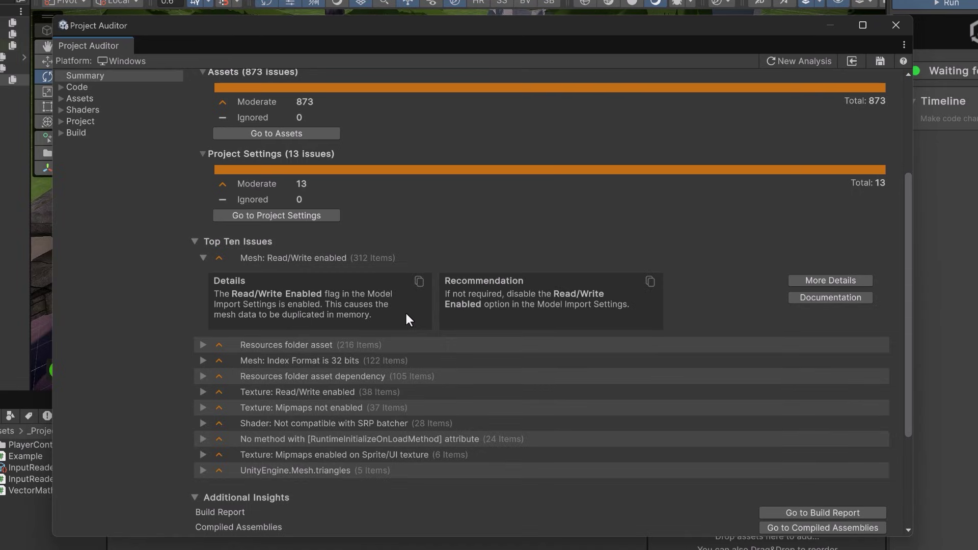
pyautogui.click(203, 345)
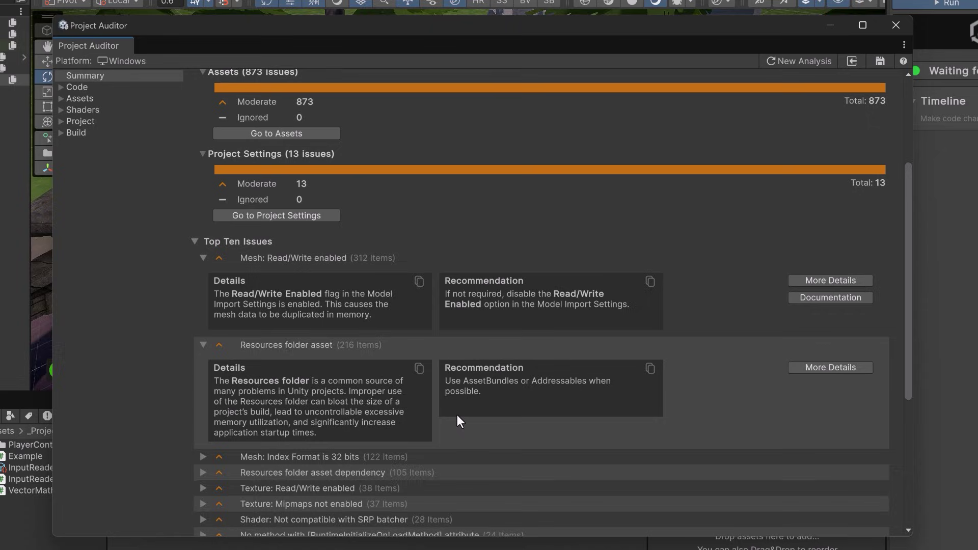
pyautogui.click(84, 87)
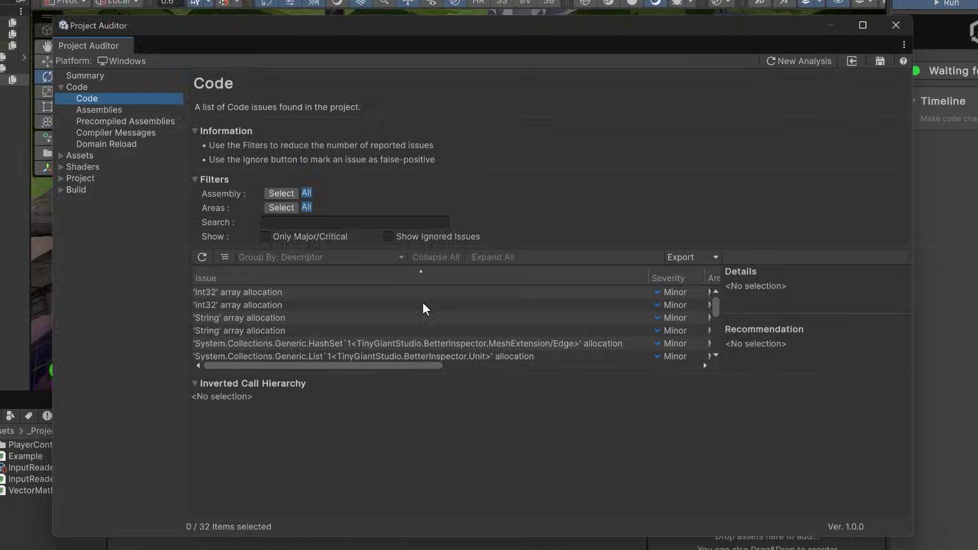
# Step: Open the first 'Int32' array allocation issue and maximize the Project Auditor window
pyautogui.click(302, 291)
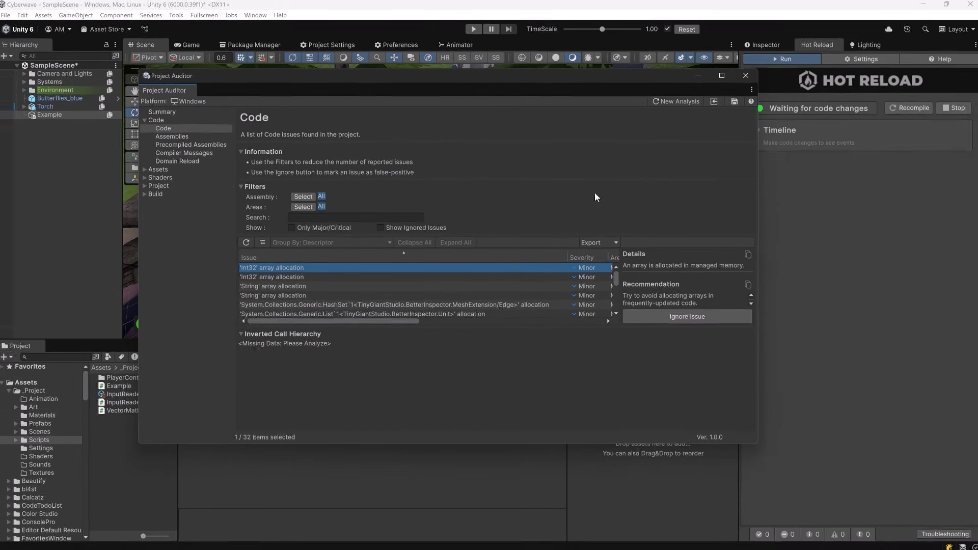
pyautogui.click(816, 41)
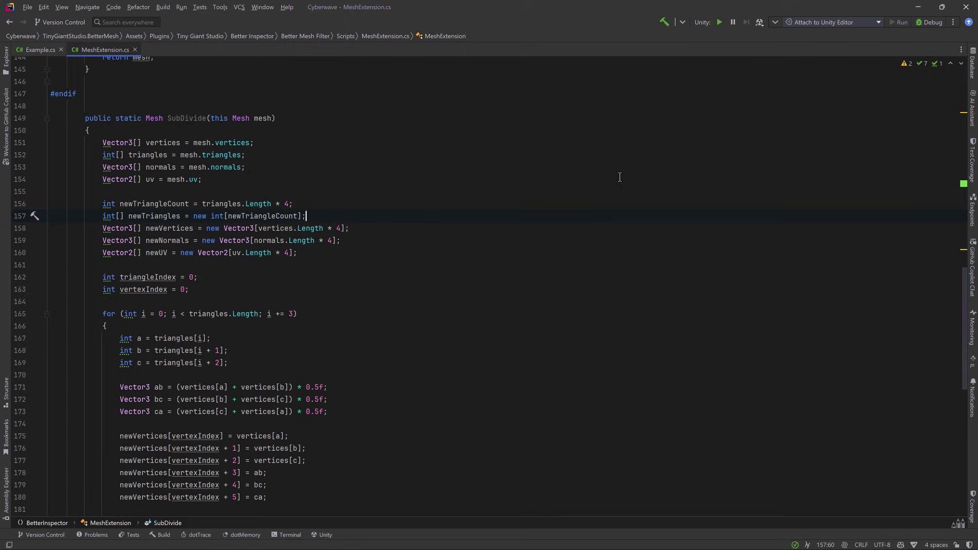
# Step: Review the Decompress On Load clips, including SFX_FireBig_L, and expand the Long AudioClip streaming group
pyautogui.click(908, 10)
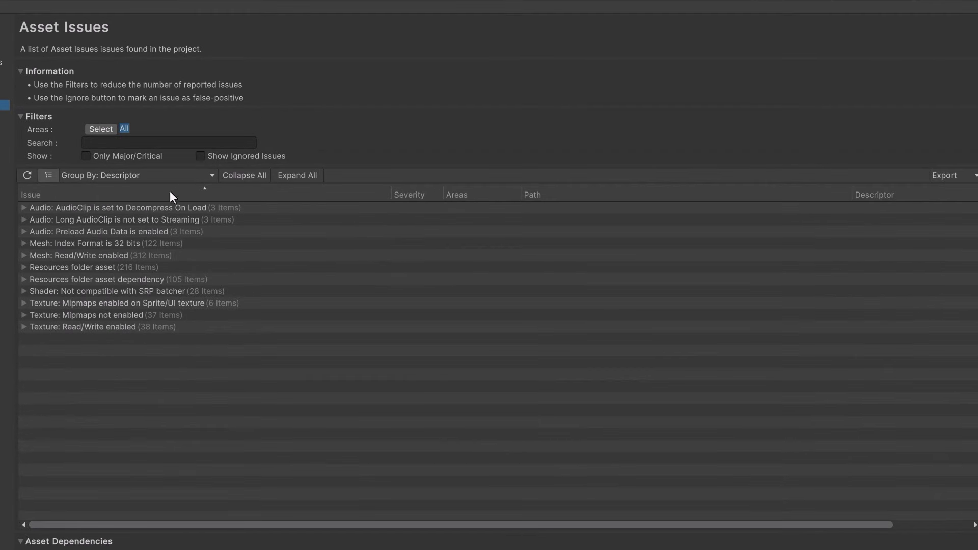
pyautogui.click(129, 206)
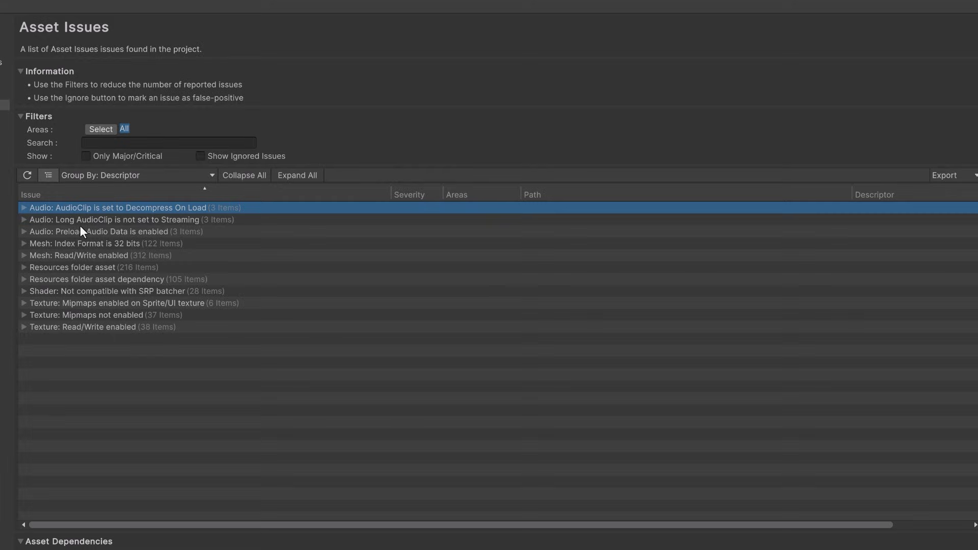
pyautogui.click(21, 208)
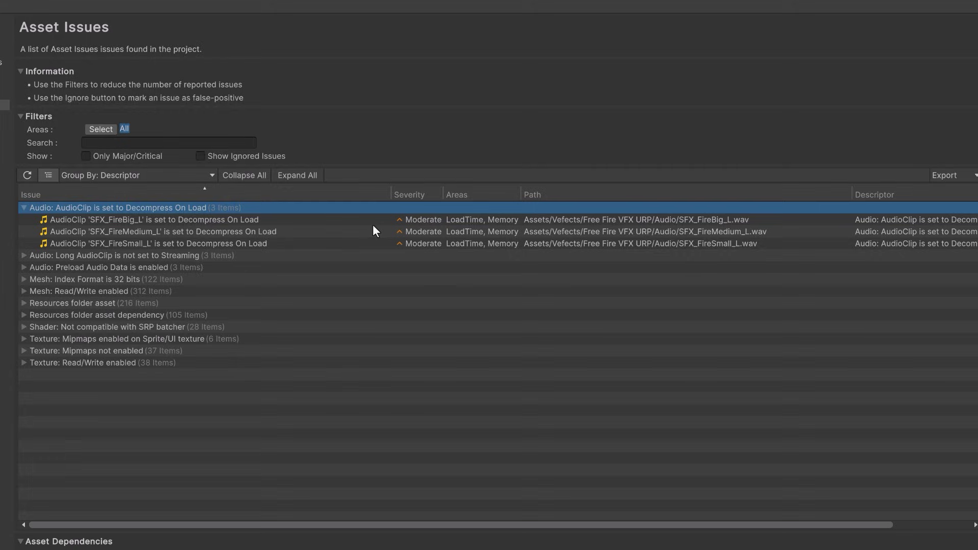
pyautogui.click(340, 224)
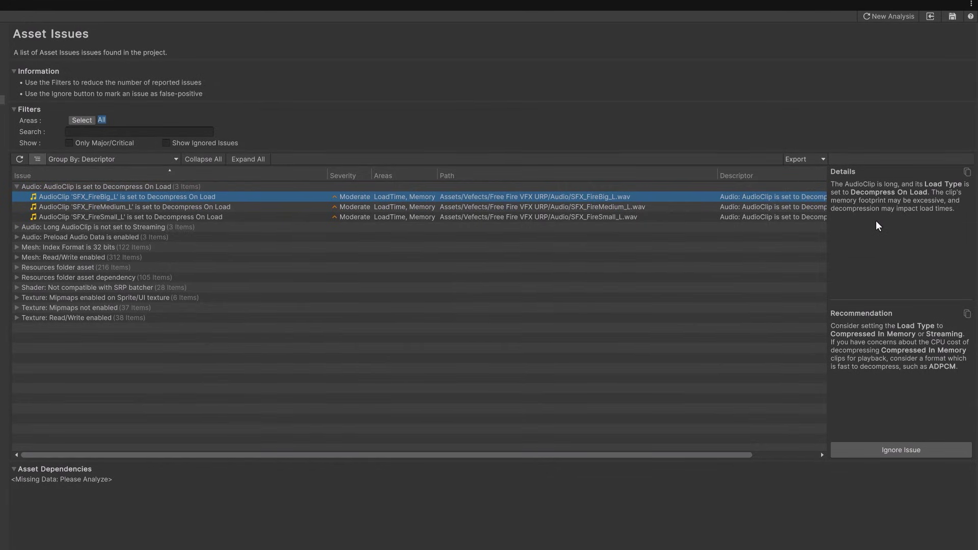
pyautogui.click(16, 227)
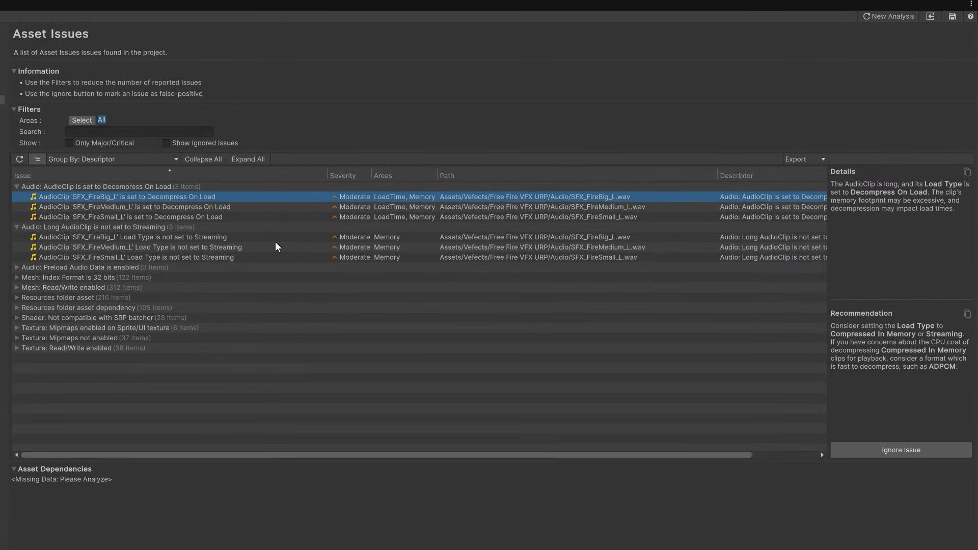
# Step: Inspect the 32-bit mesh index format issue for BézierCurve.001, then collapse the group
pyautogui.click(16, 277)
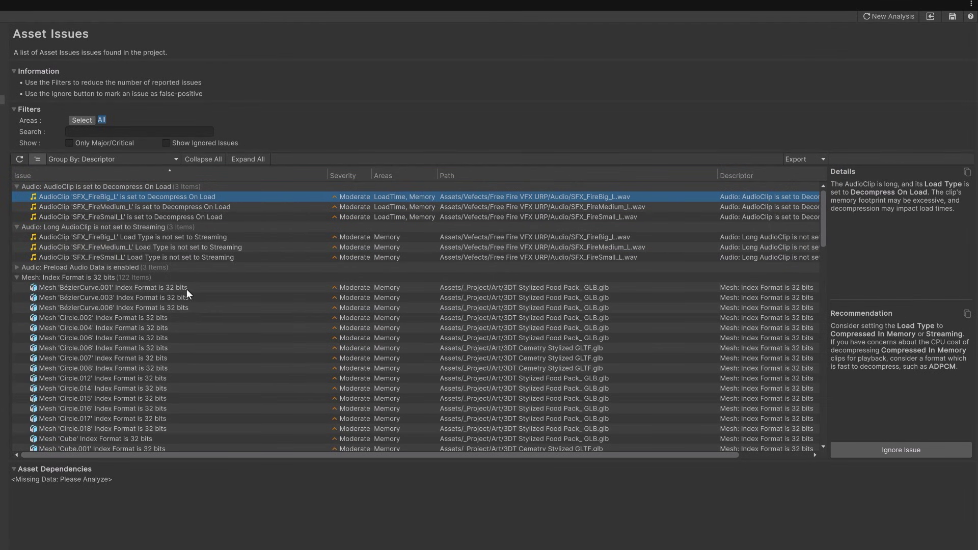
pyautogui.click(261, 288)
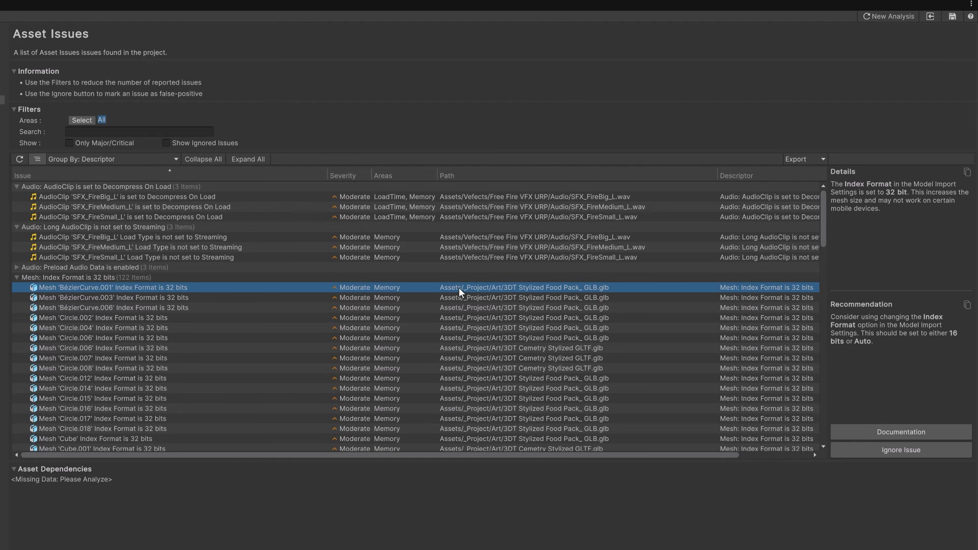
pyautogui.click(17, 277)
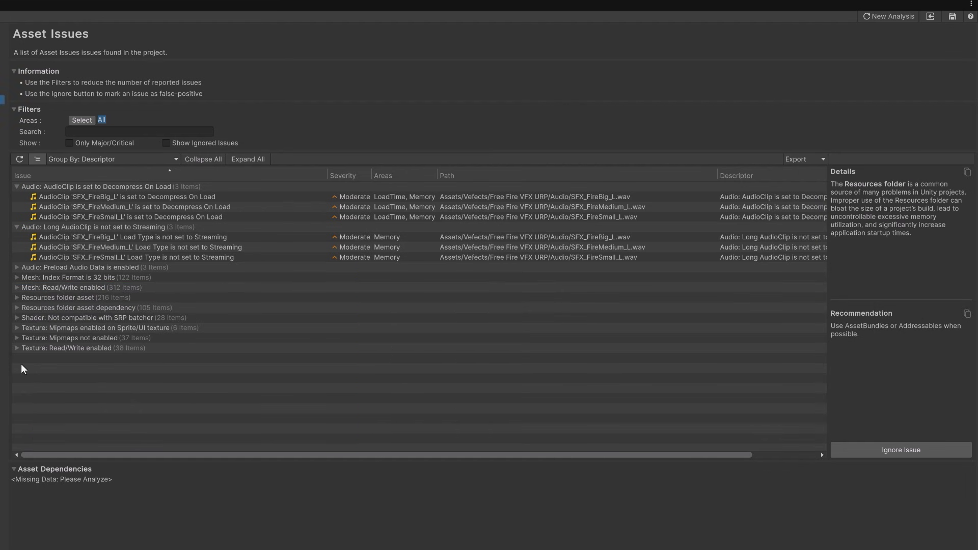
# Step: Inspect the SRP batcher incompatible UnlitVertexColor shader, then list all project shaders
pyautogui.click(18, 319)
pyautogui.click(16, 317)
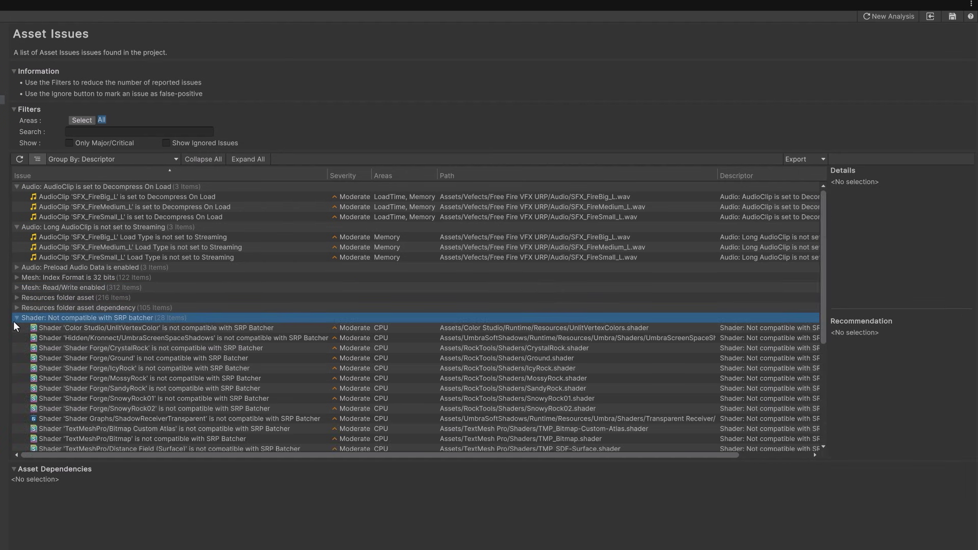
pyautogui.click(110, 328)
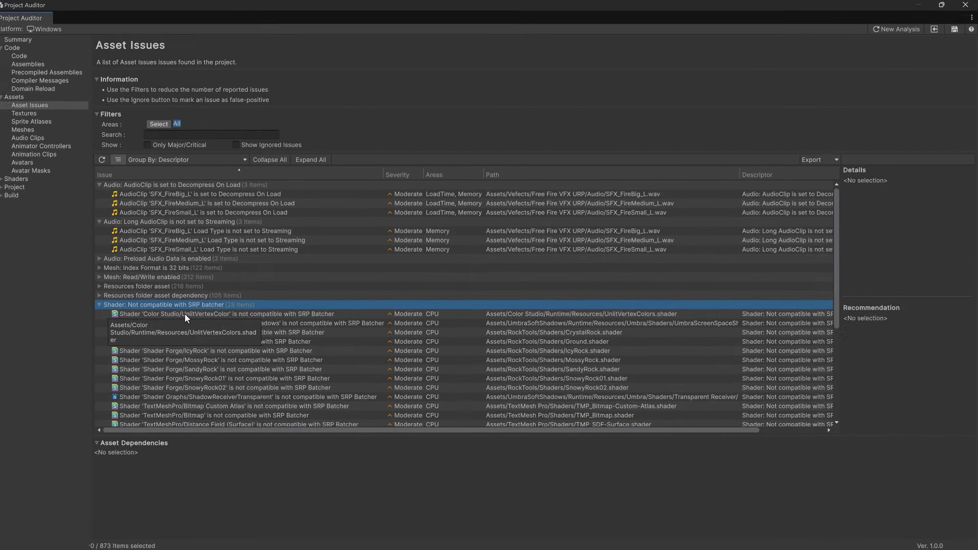
pyautogui.click(20, 179)
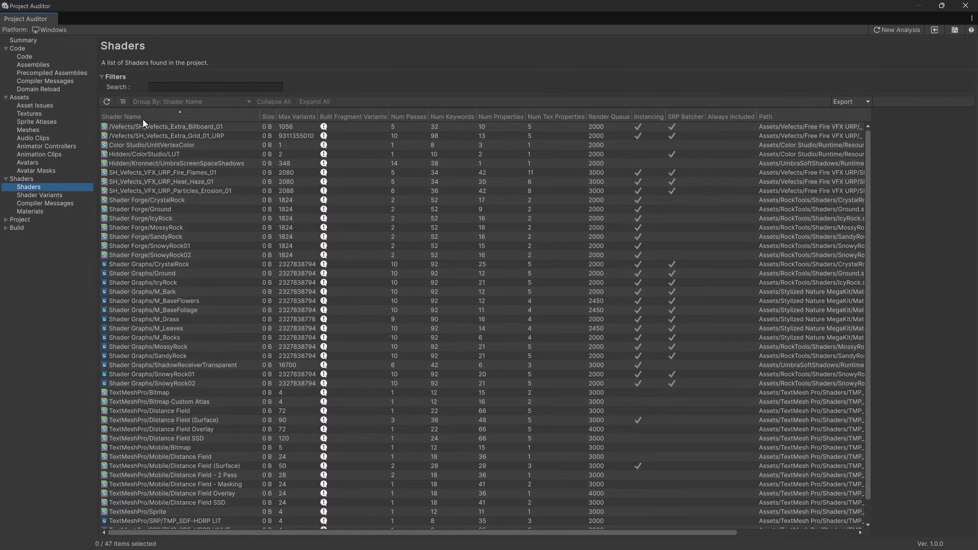
# Step: Inspect the first shader and its compiler messages, including M_Bark's, then show the Project Settings issues
pyautogui.click(158, 129)
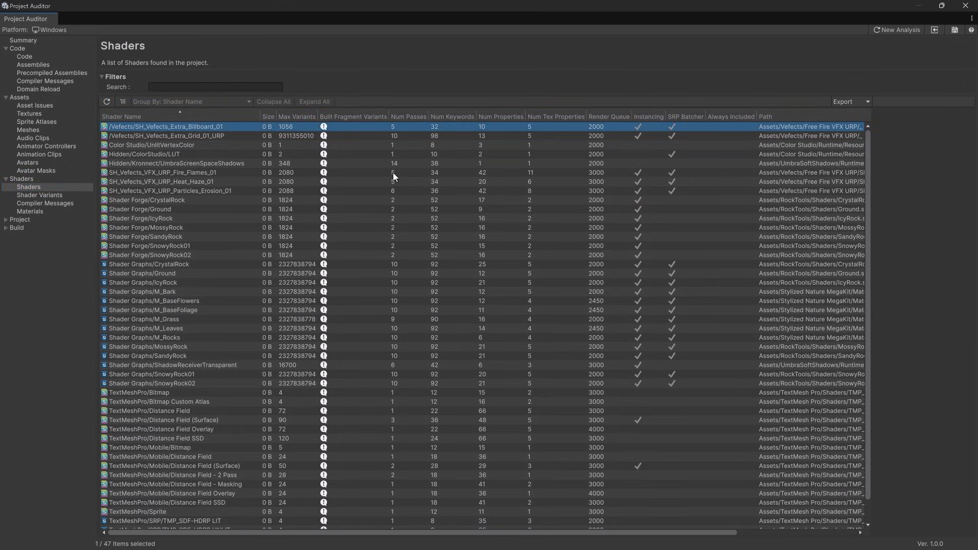
pyautogui.click(51, 204)
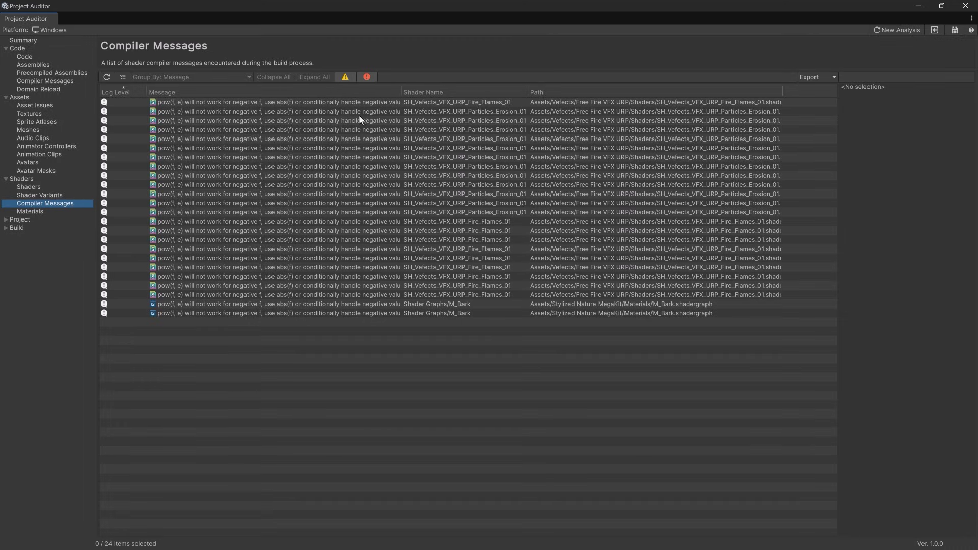
pyautogui.click(315, 103)
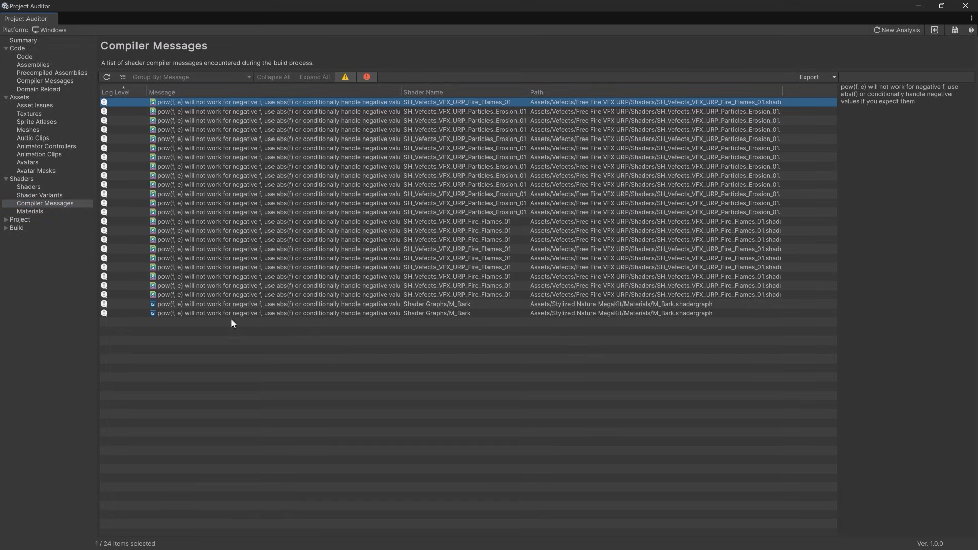
pyautogui.click(223, 303)
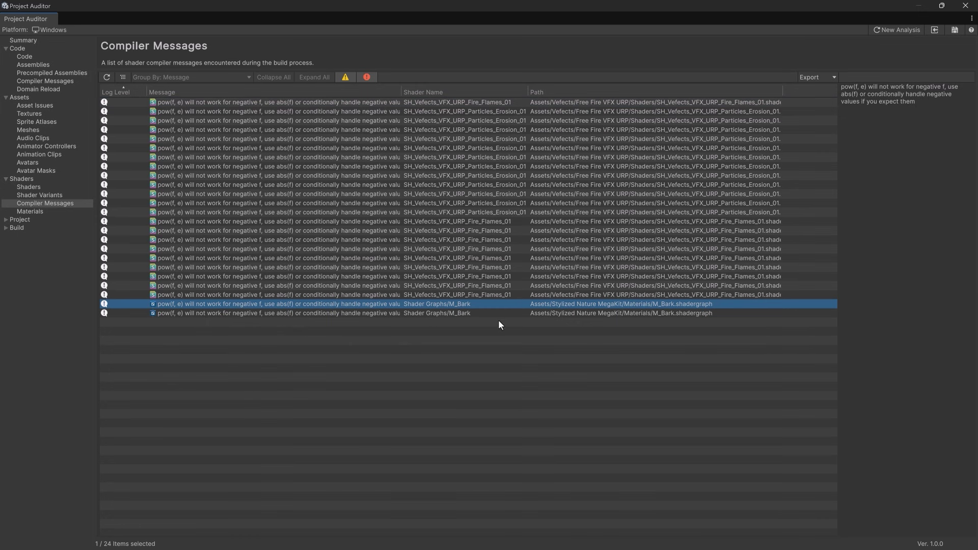
pyautogui.click(46, 220)
pyautogui.click(46, 228)
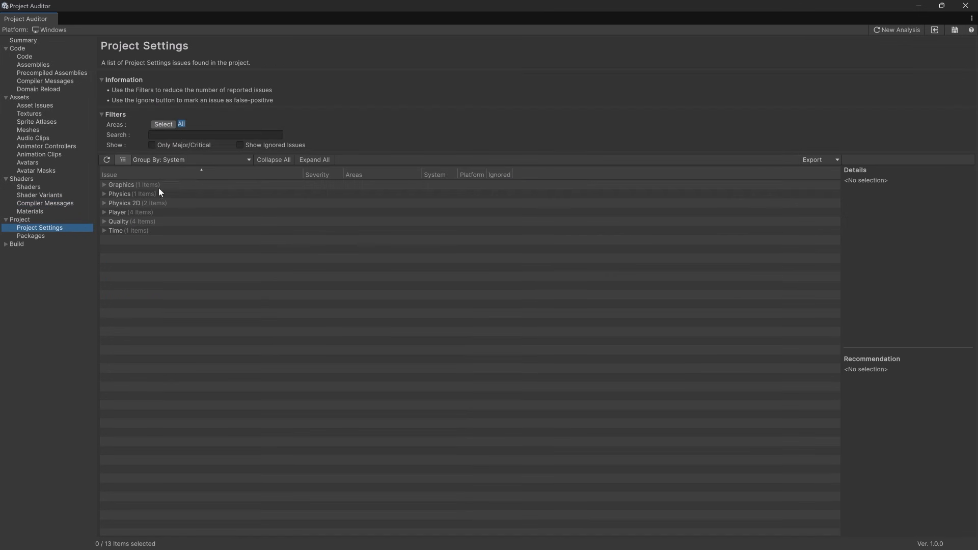
# Step: Expand the Physics 2D settings issues, then return to the main window's File menu
pyautogui.click(105, 203)
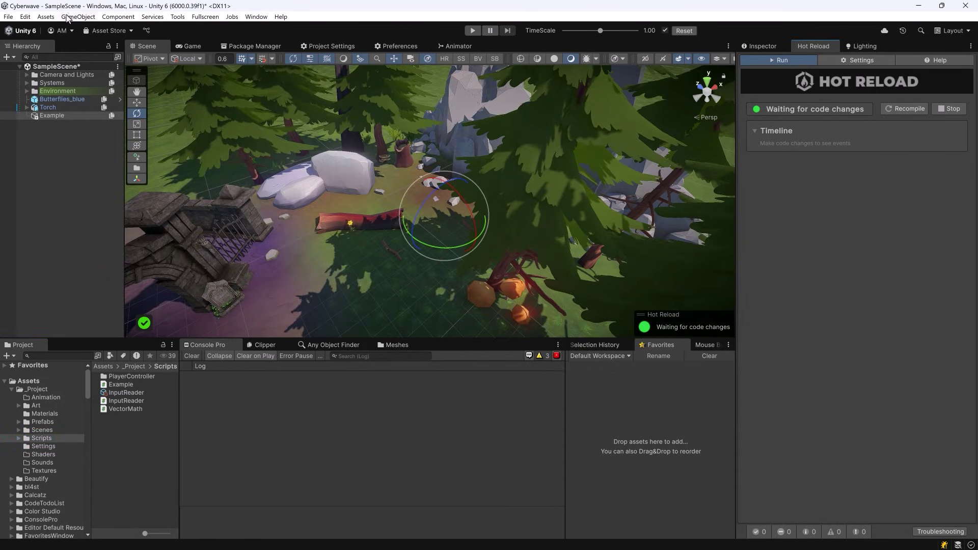
pyautogui.click(9, 16)
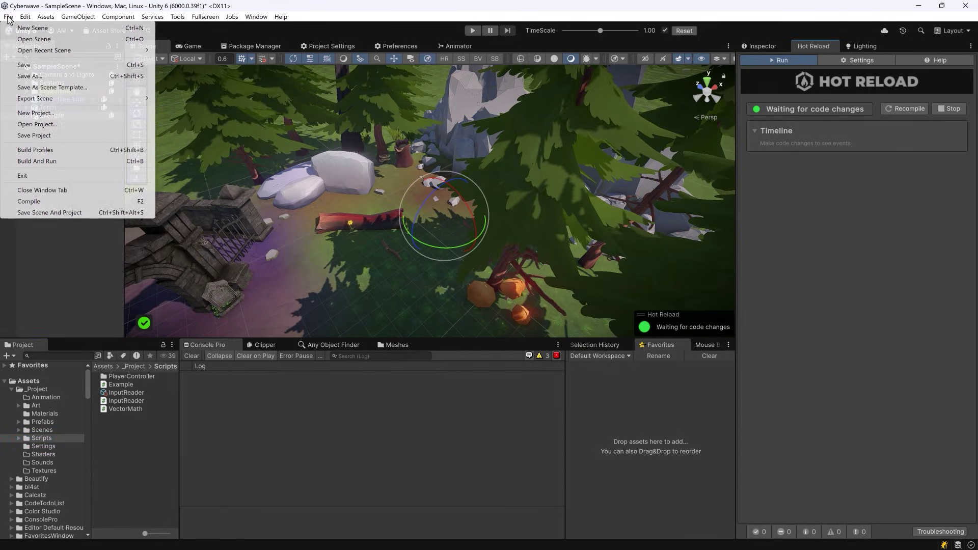
# Step: Run a Clean Build into a new 'Build' folder, saving the modified scene when prompted
pyautogui.click(45, 150)
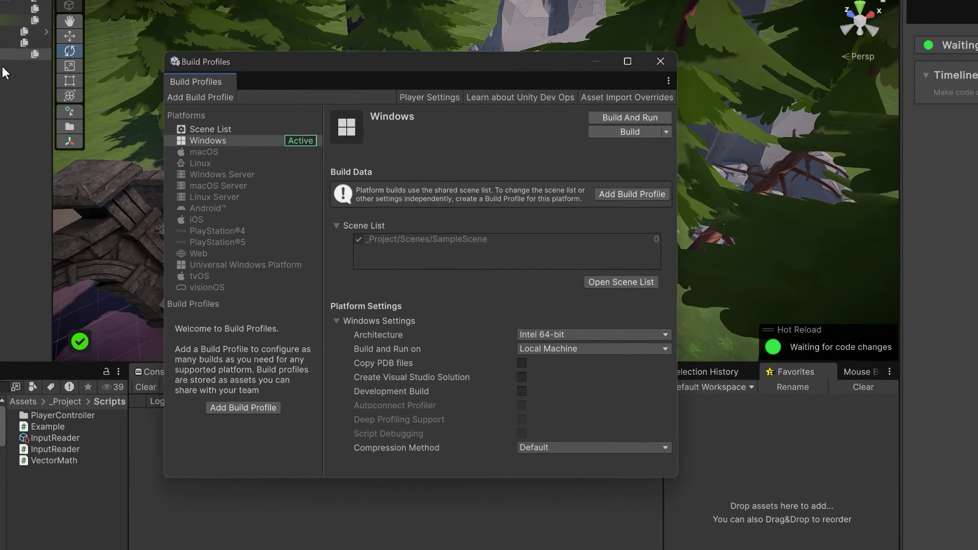
pyautogui.click(669, 130)
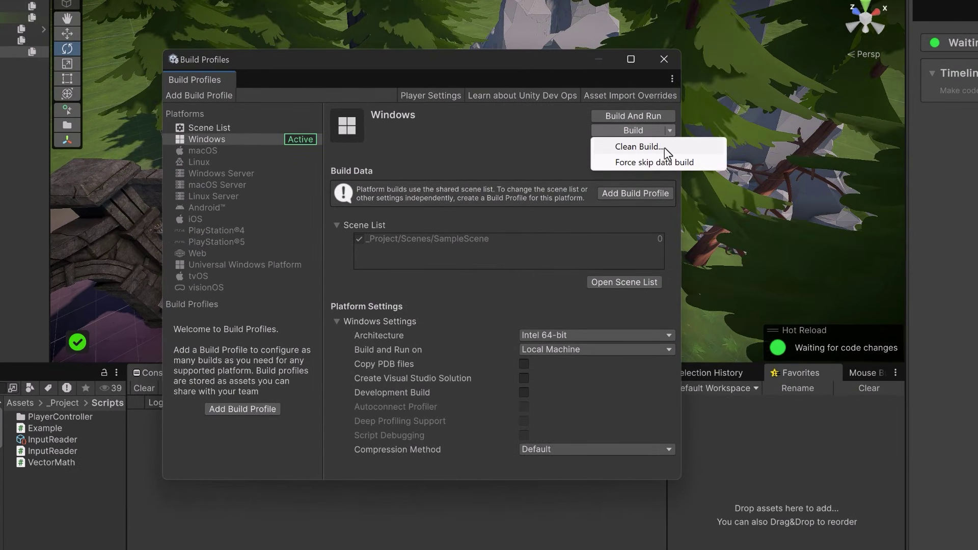
pyautogui.press('Escape')
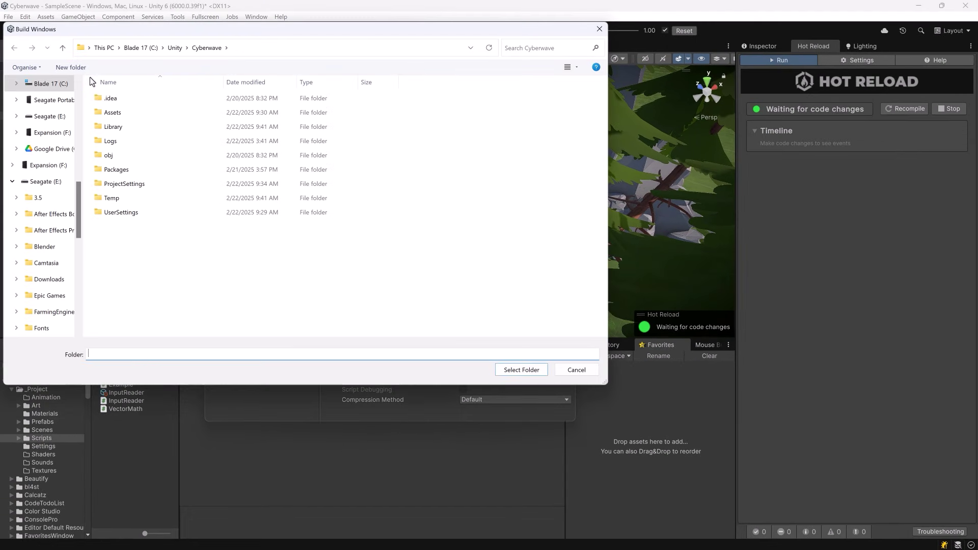
pyautogui.click(61, 70)
pyautogui.write('Build')
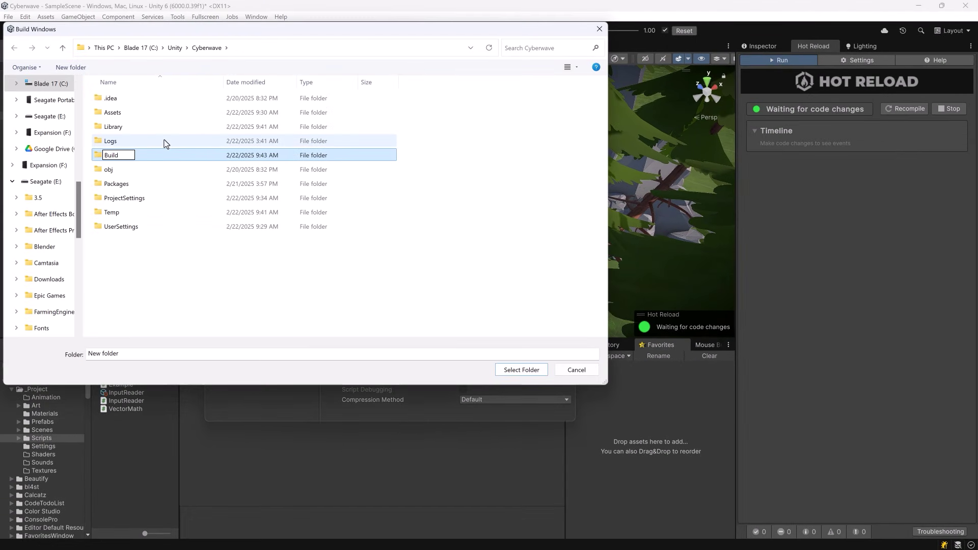
pyautogui.press('Return')
pyautogui.click(499, 369)
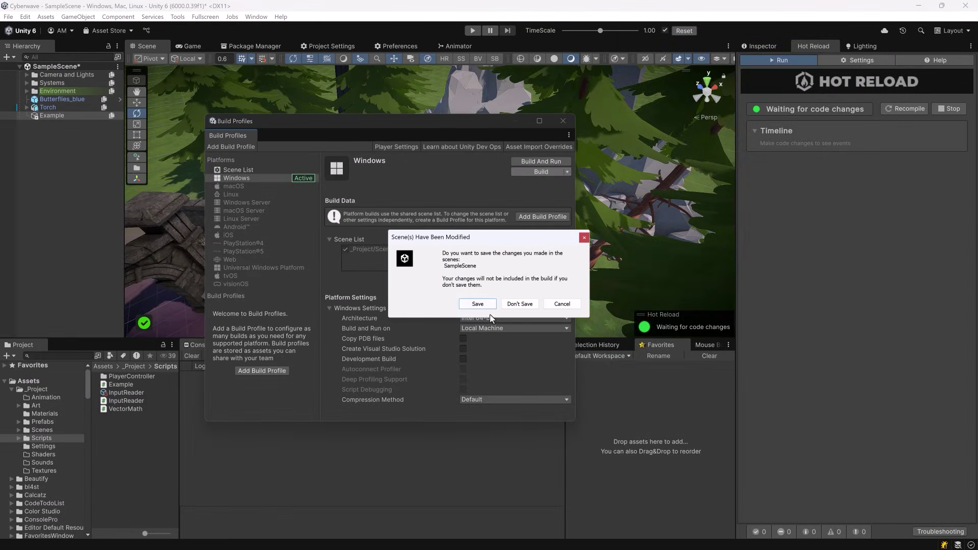
pyautogui.click(478, 304)
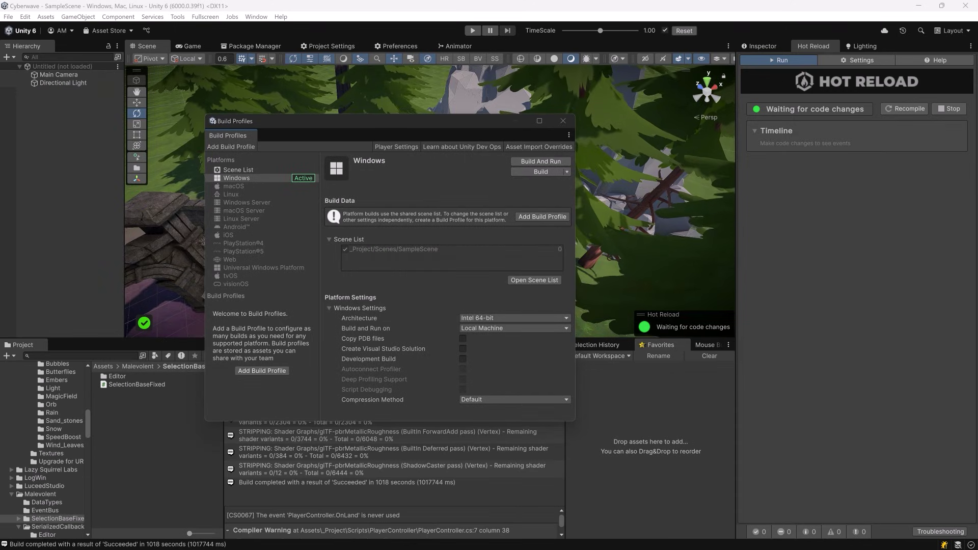
# Step: Open Project Auditor and show the Build Size report: 3.50 GB total, Texture2D 3.31 GB
pyautogui.hotkey('alt', 'w')
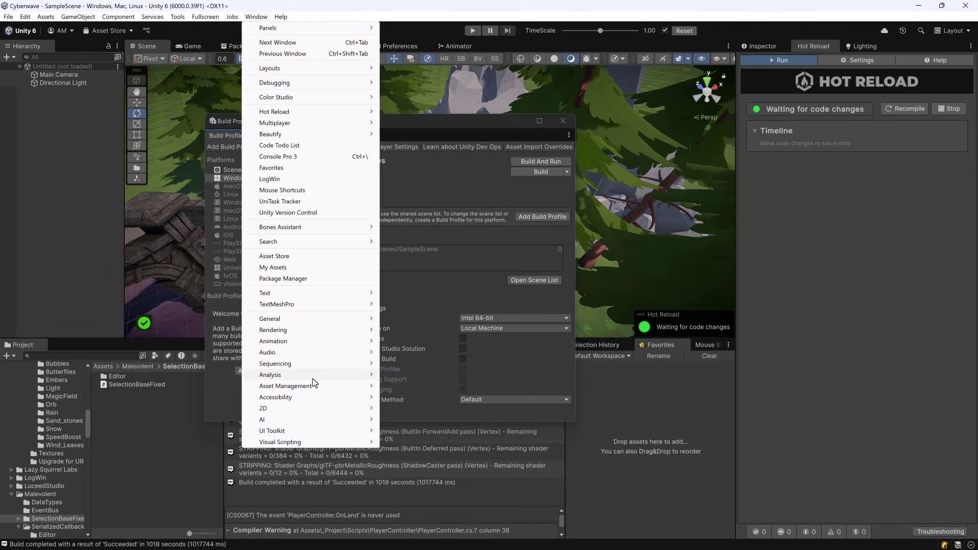
pyautogui.click(441, 427)
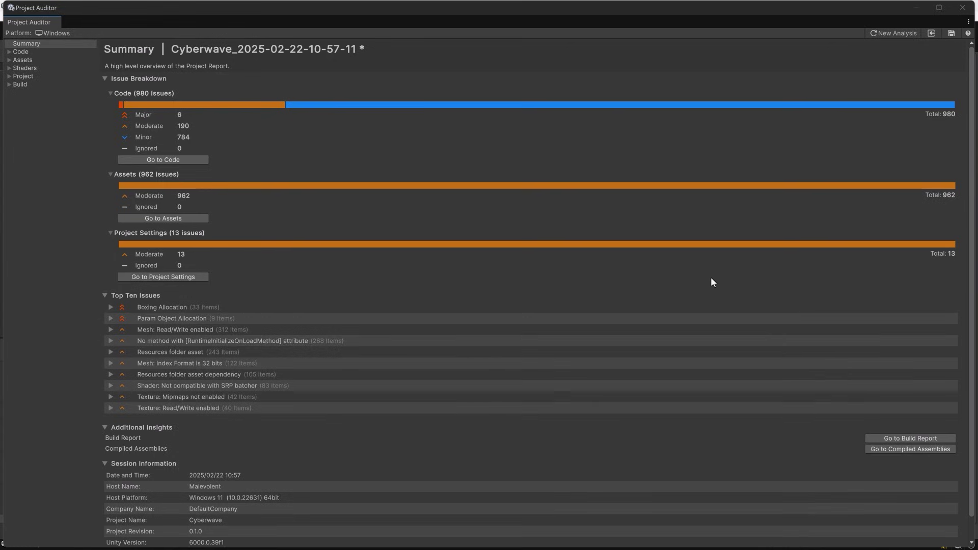
pyautogui.click(906, 437)
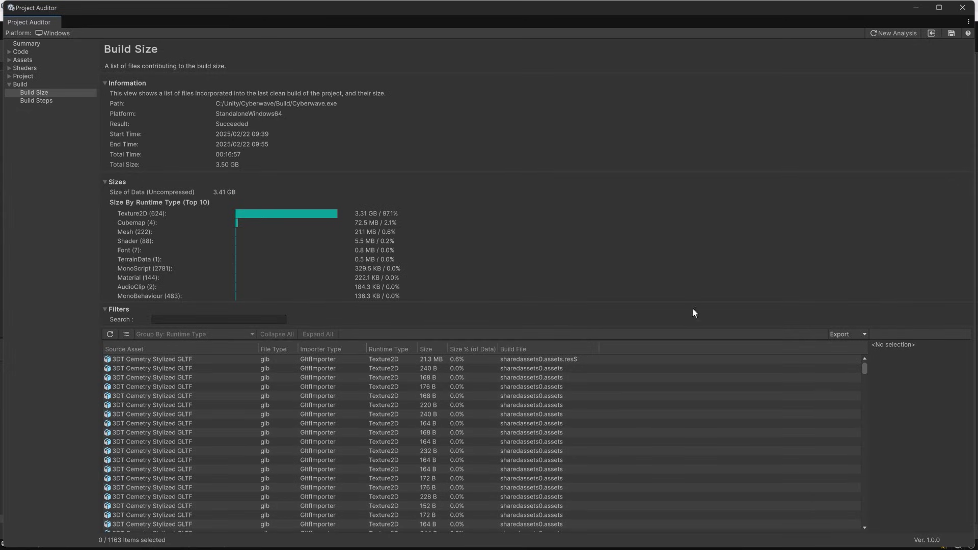
pyautogui.click(222, 359)
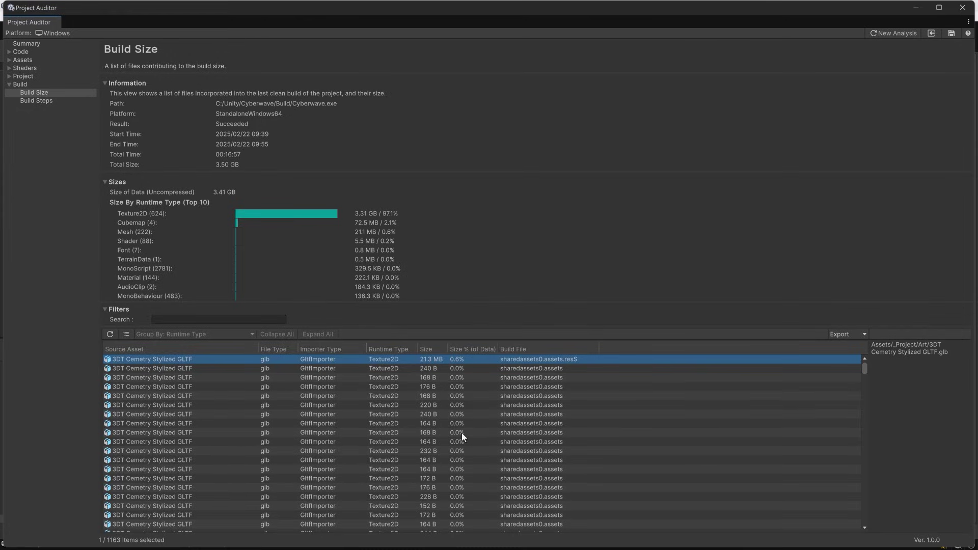
pyautogui.scroll(-10, 468, 426)
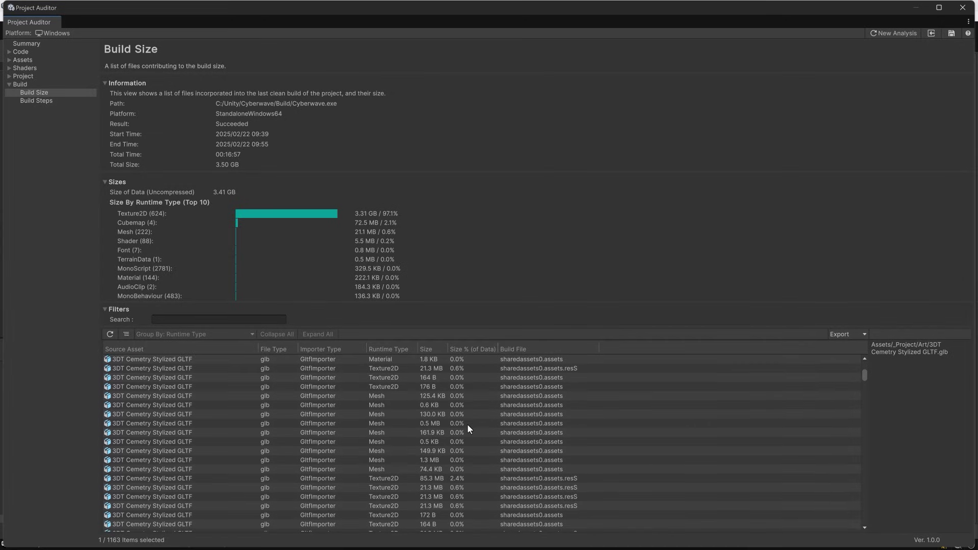
pyautogui.scroll(-10, 467, 424)
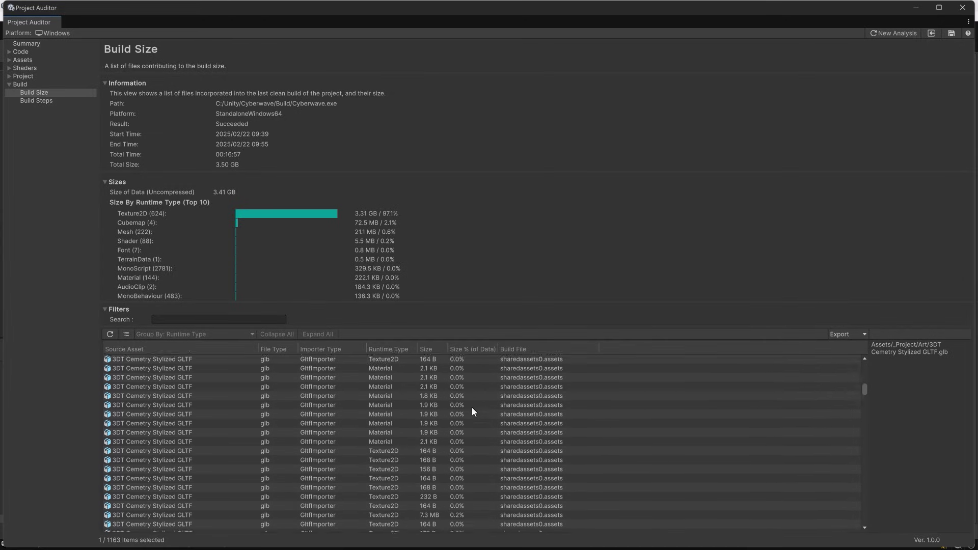
pyautogui.scroll(-10, 474, 410)
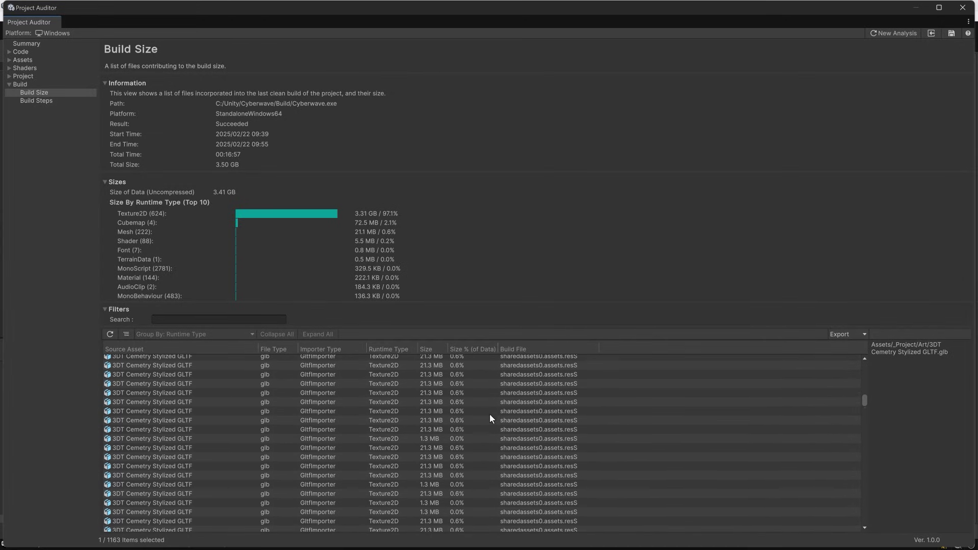
pyautogui.scroll(-10, 493, 423)
pyautogui.scroll(-10, 496, 432)
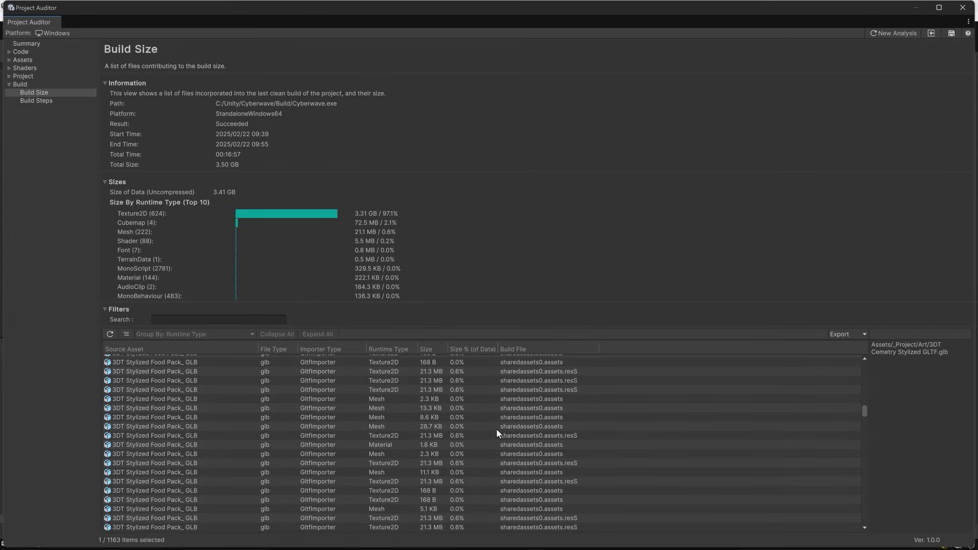
pyautogui.scroll(-5, 501, 425)
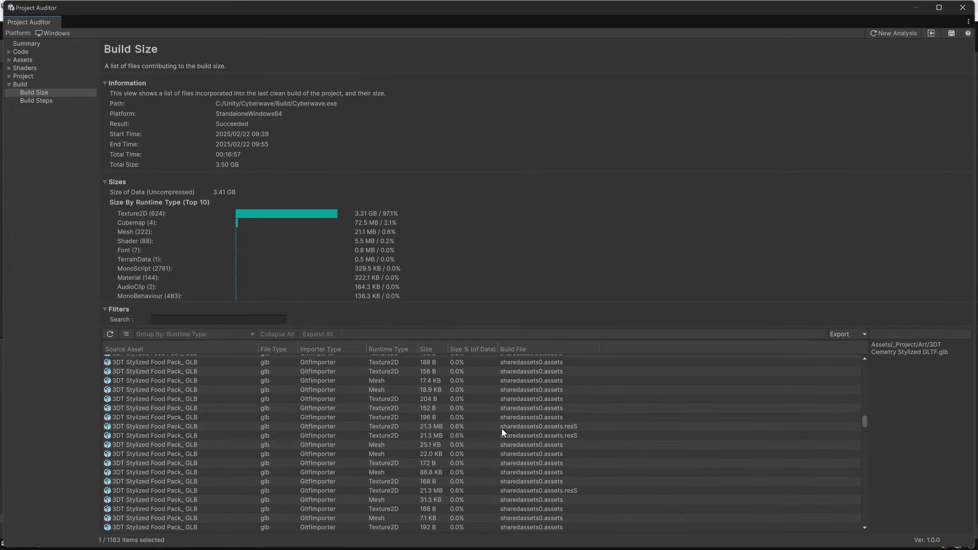
# Step: Scroll the Build Size table to the top, showing the 21.3 MB Cemetry Stylized GLTF texture
pyautogui.moveTo(864, 425); pyautogui.dragTo(866, 356)
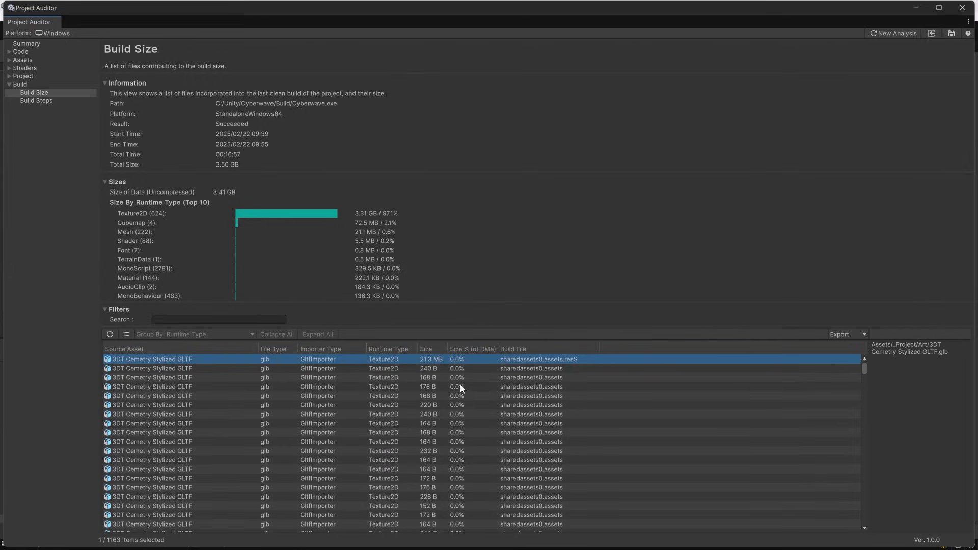